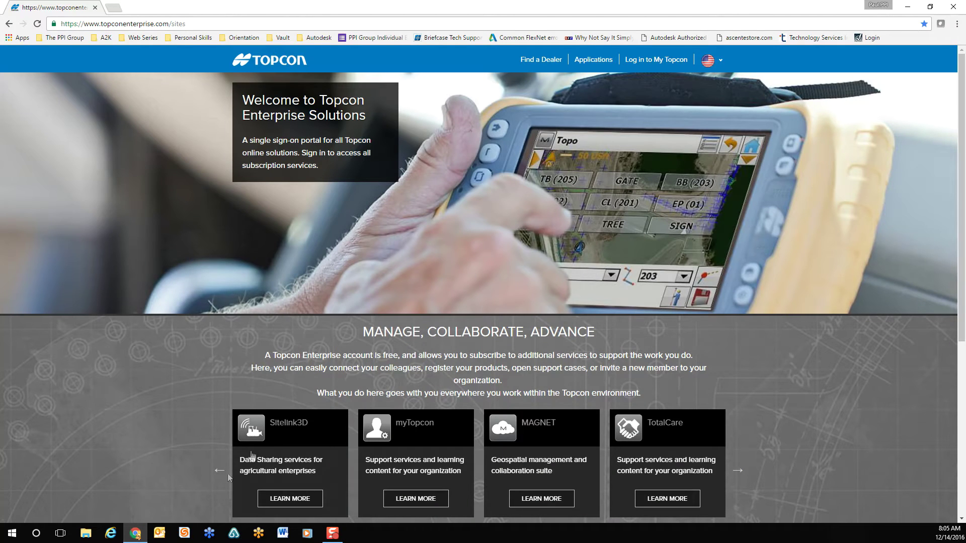
Go from the Topcon Enterprise page through TotalCare to the myTopcon support page
left_click_drag(187, 23, 68, 25)
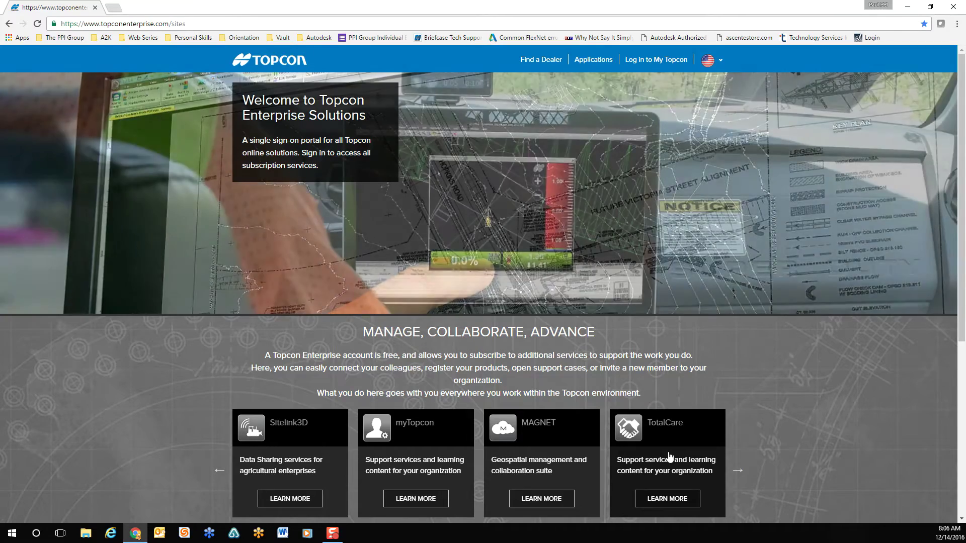
left_click(669, 457)
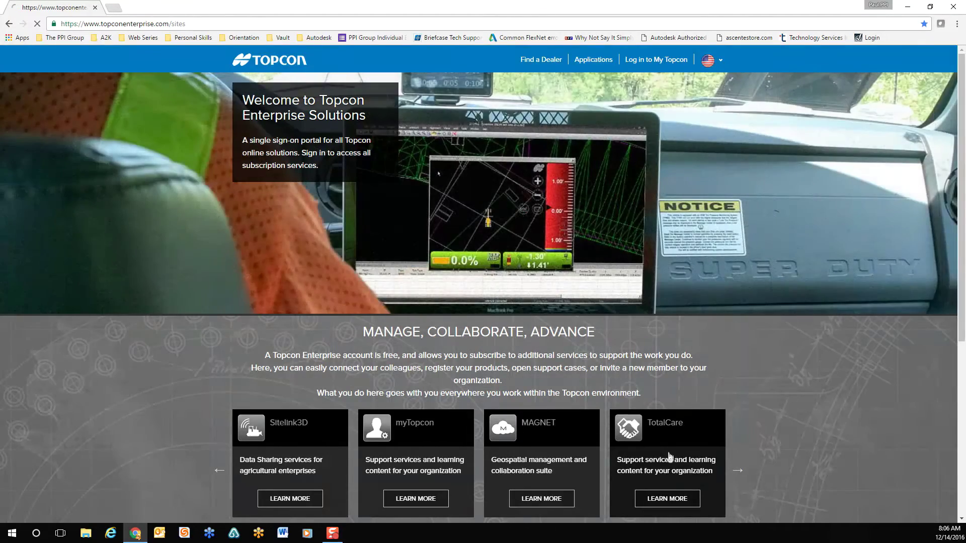
left_click(669, 457)
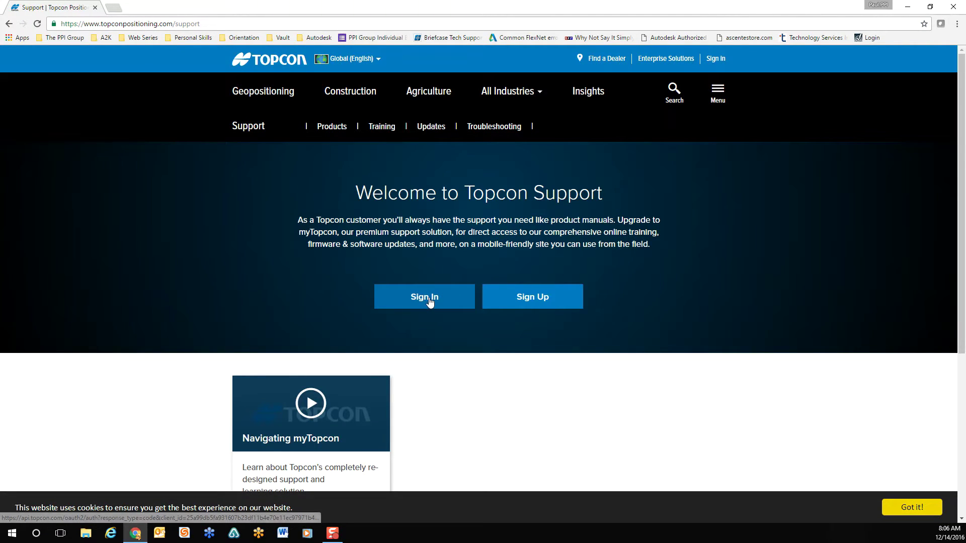
Sign in to the Topcon account with the account e-mail and password
left_click(429, 301)
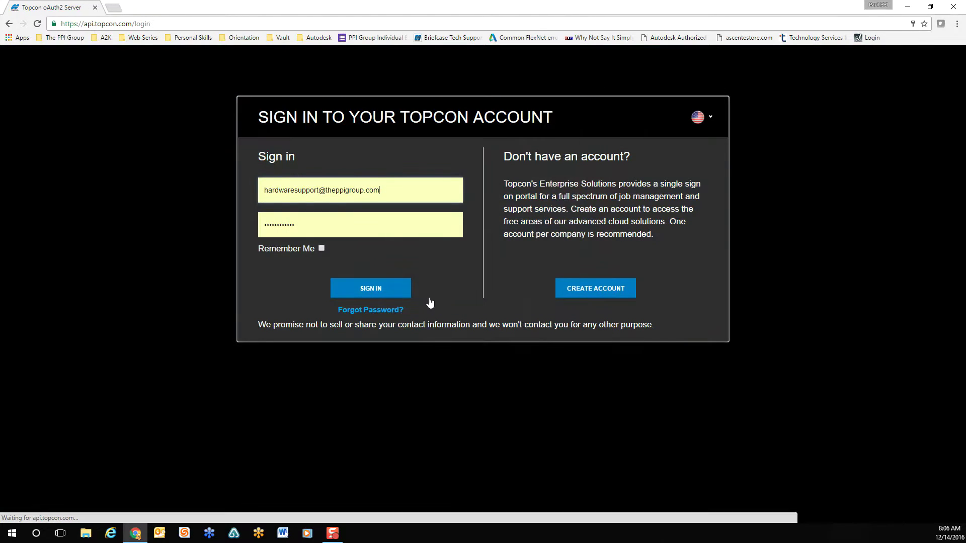
left_click(593, 296)
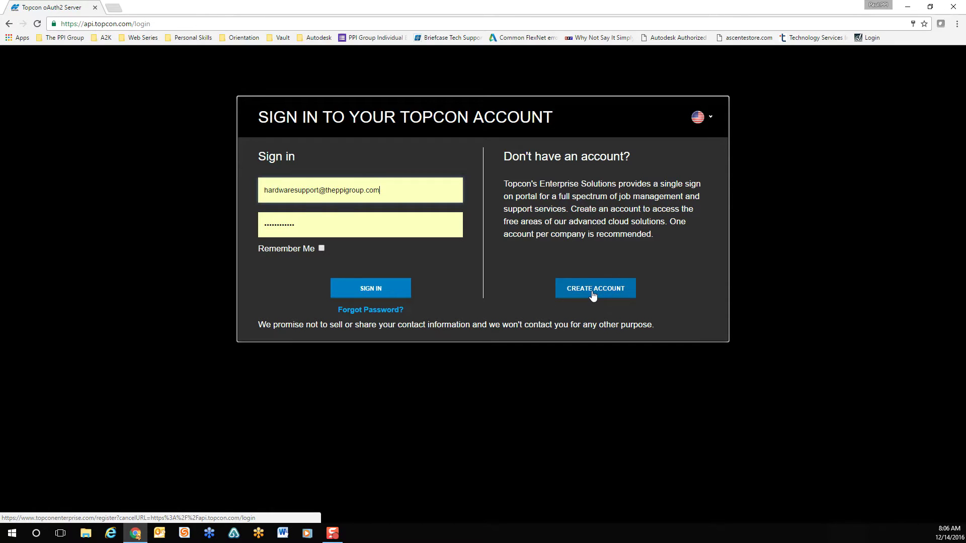
left_click(381, 291)
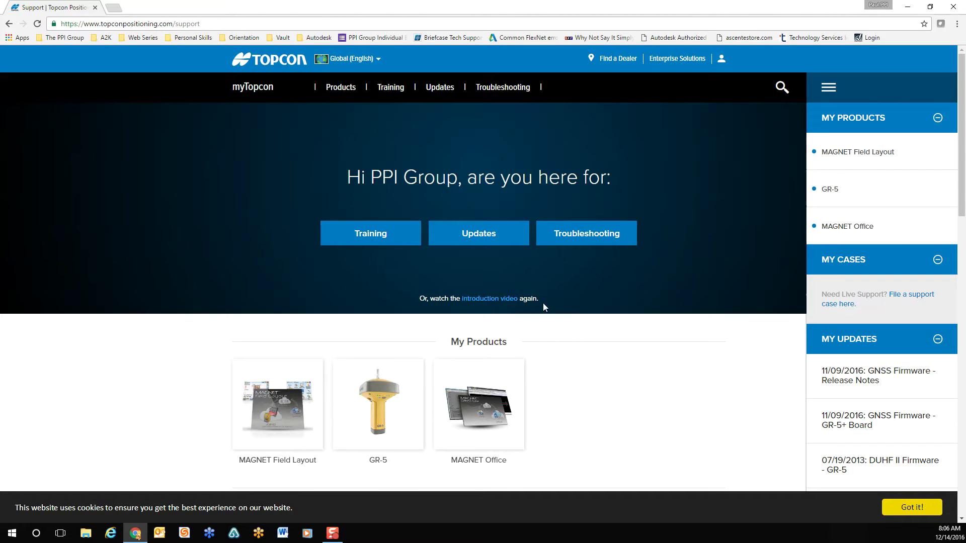
Sign in to myTopcon, open Firmware & Software Updates, and start Register New Product
scroll(543, 305, "down", 2)
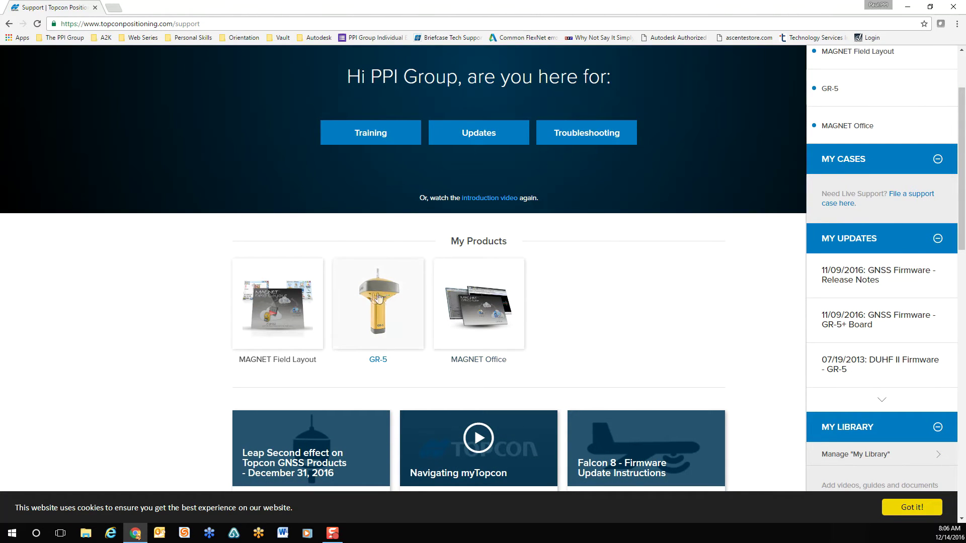
left_click(287, 298)
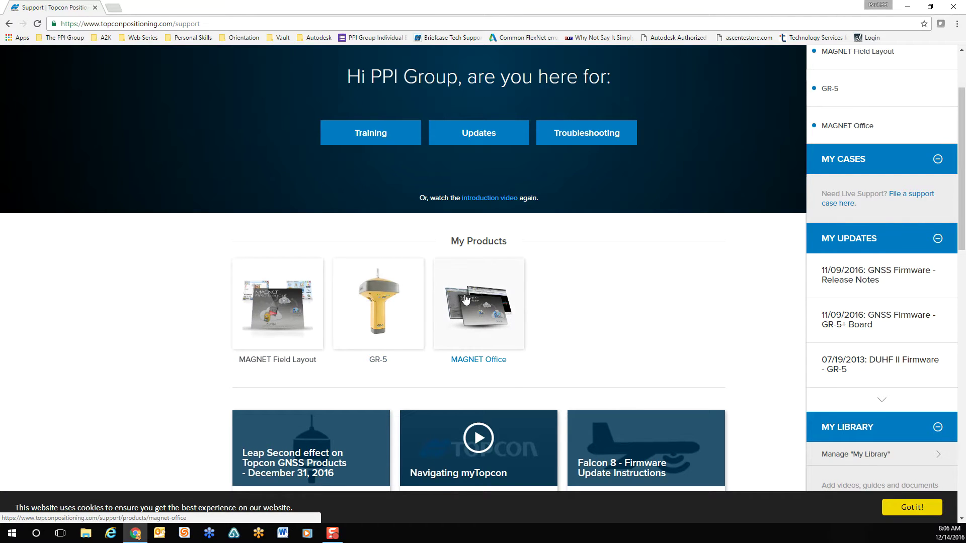
scroll(465, 298, "up", 2)
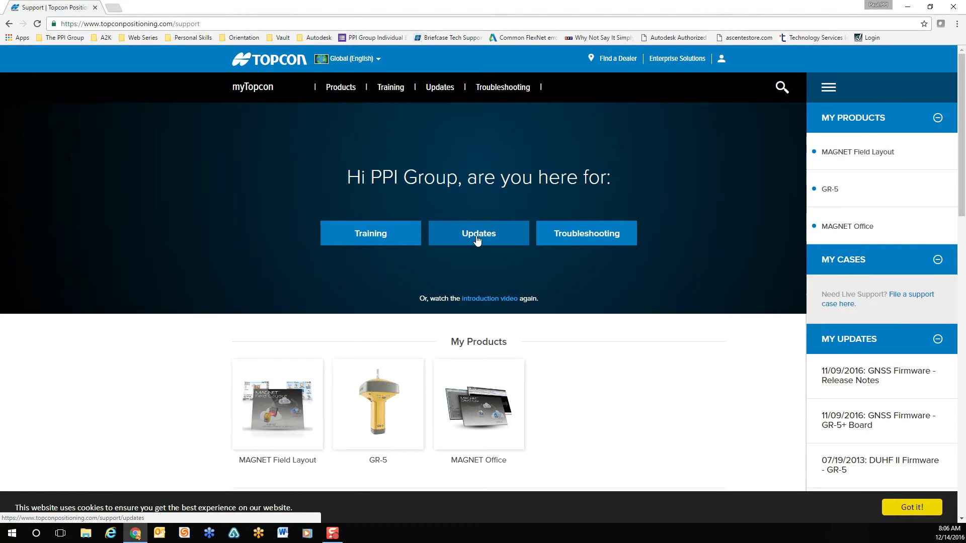
left_click(477, 237)
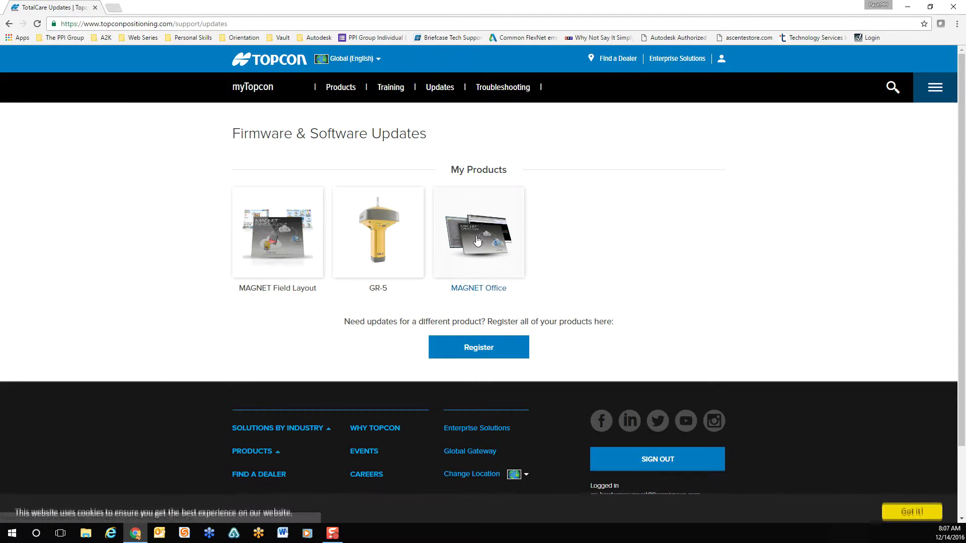
left_click(478, 350)
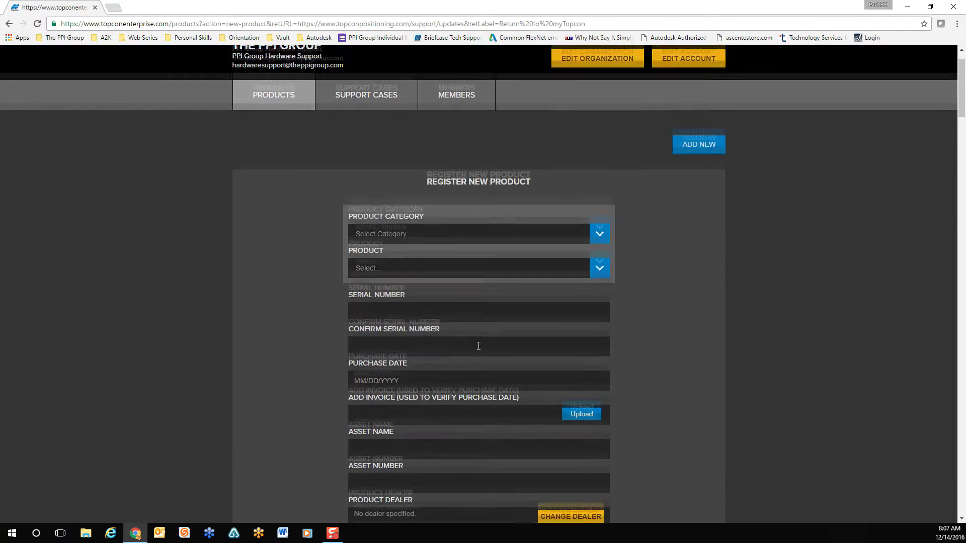
Choose GNSS as product category and GR-5 as product on the registration form
scroll(478, 346, "down", 1)
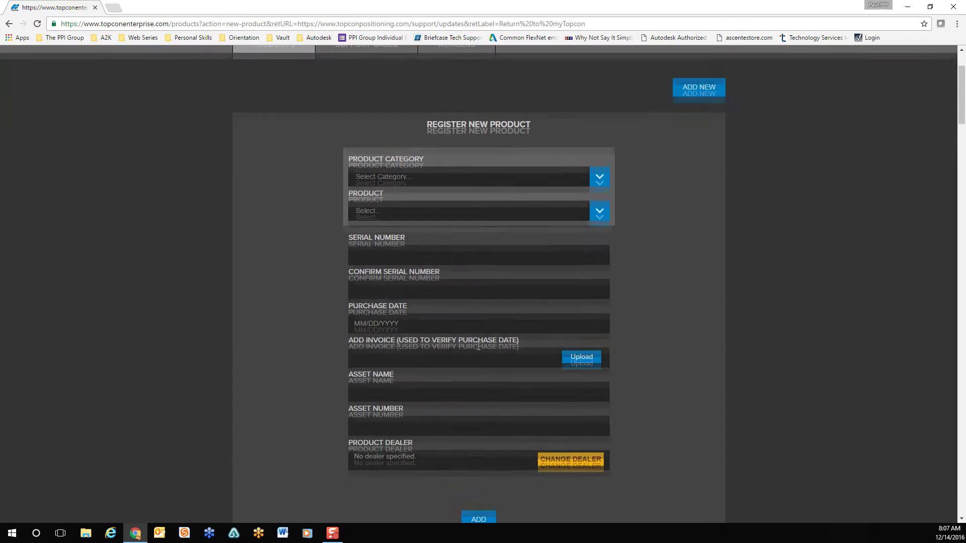
left_click(560, 176)
left_click(610, 177)
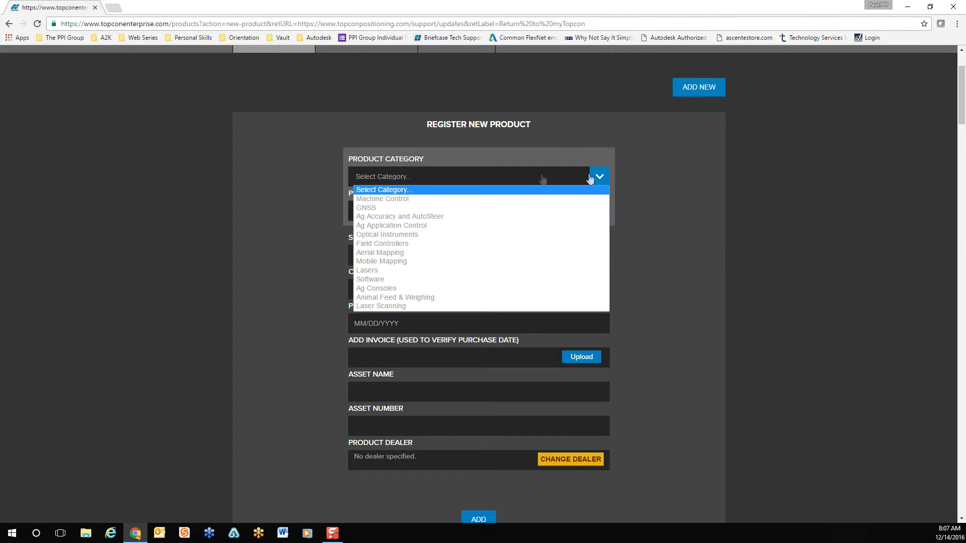
left_click(379, 208)
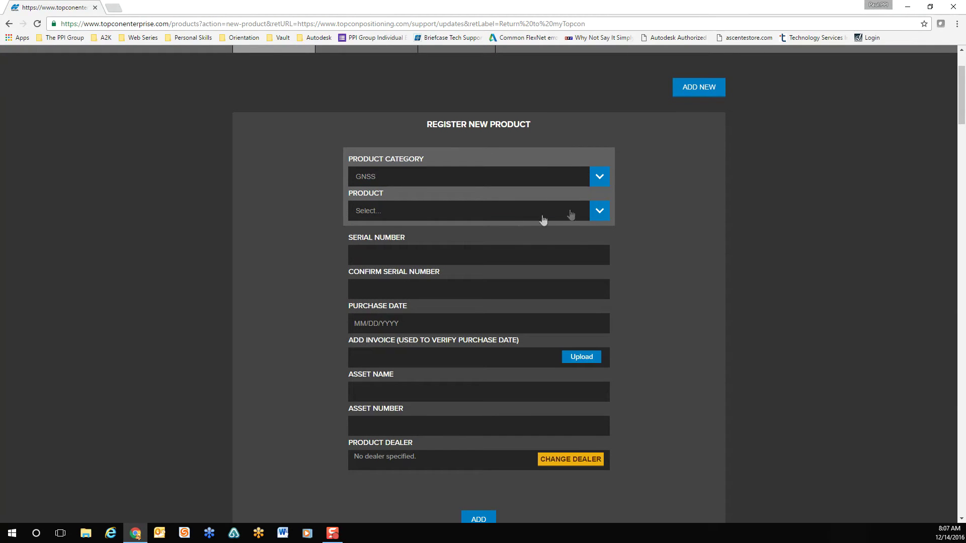
left_click(600, 211)
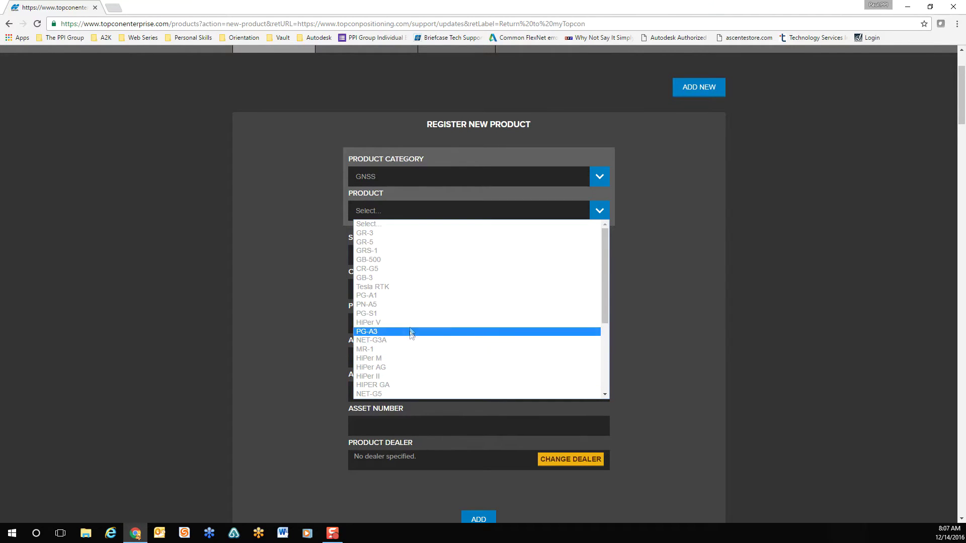
left_click(415, 244)
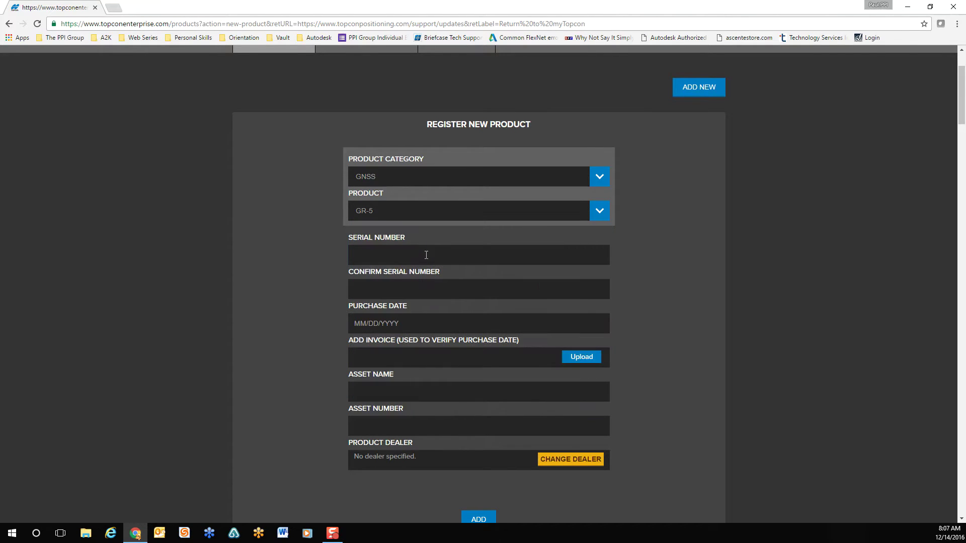
Go through the serial number, confirm serial and purchase date fields, then change the dealer
left_click(426, 255)
left_click(424, 291)
left_click(424, 325)
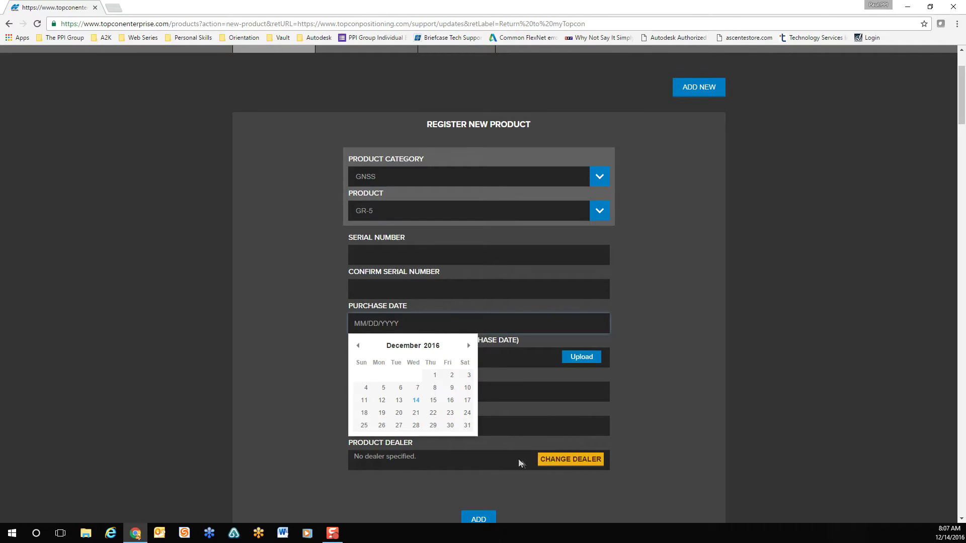
left_click(556, 462)
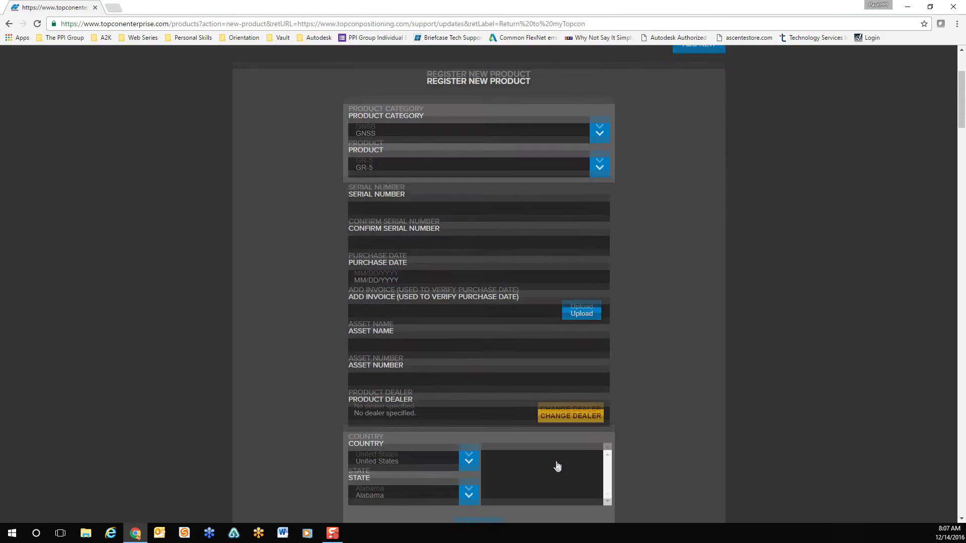
Search Oregon dealers, set The PPI Group as product dealer, and submit the registration
left_click(473, 393)
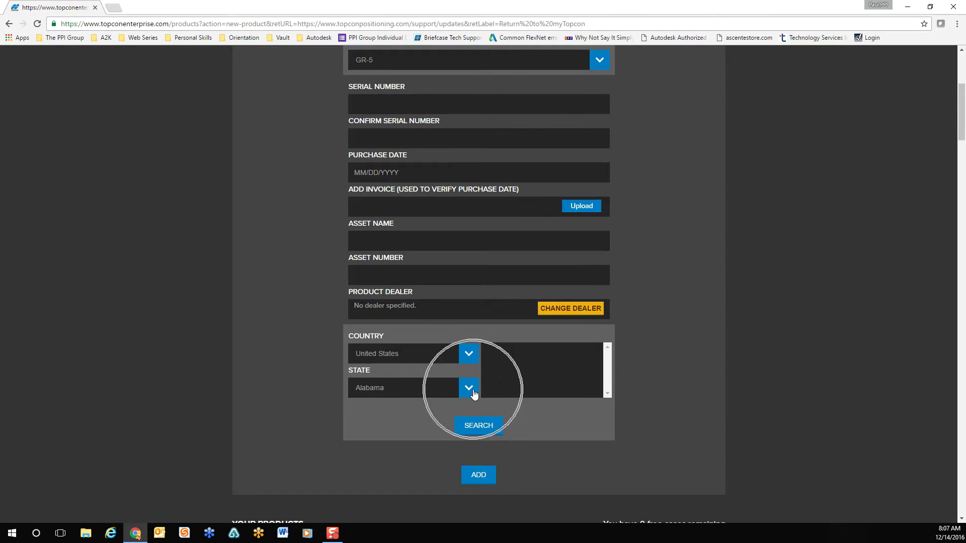
left_click(473, 394)
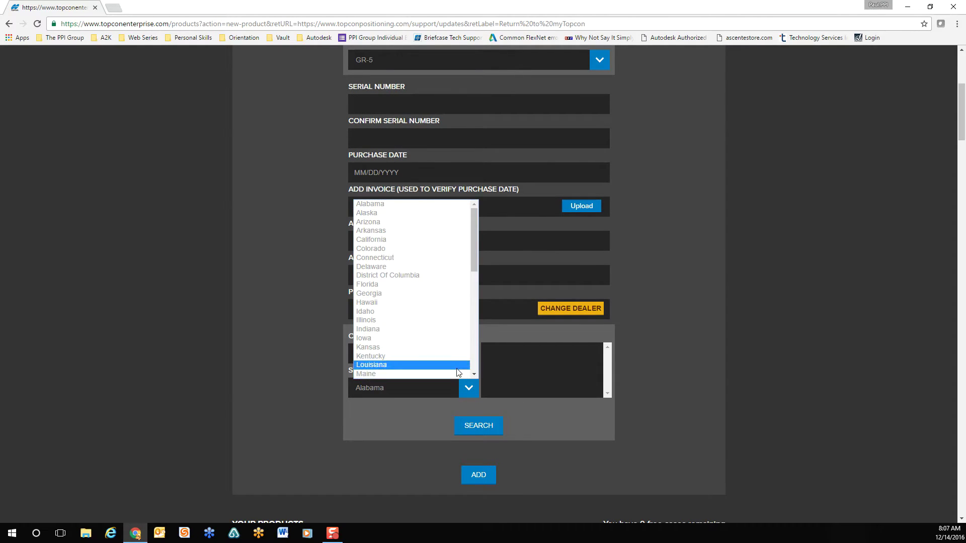
scroll(468, 375, "down", 5)
left_click(412, 335)
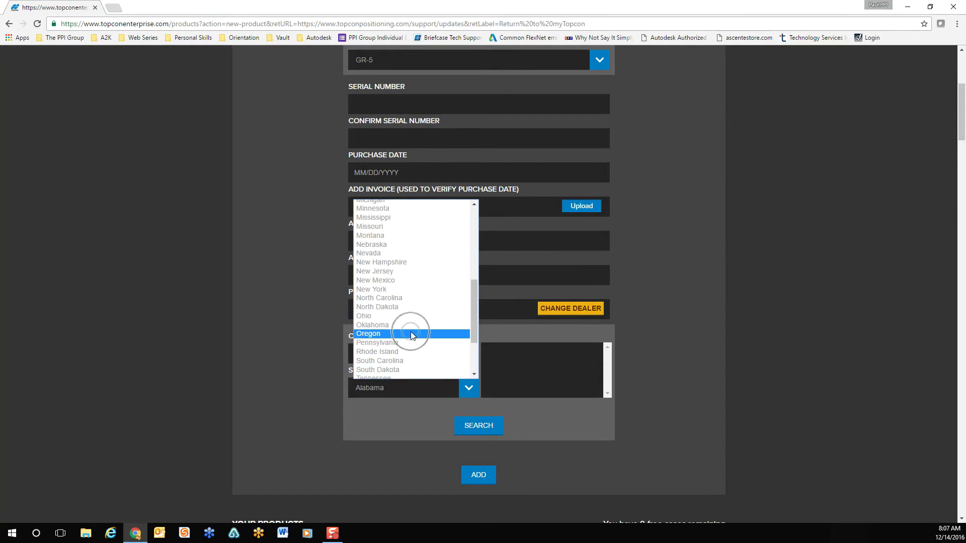
left_click(478, 428)
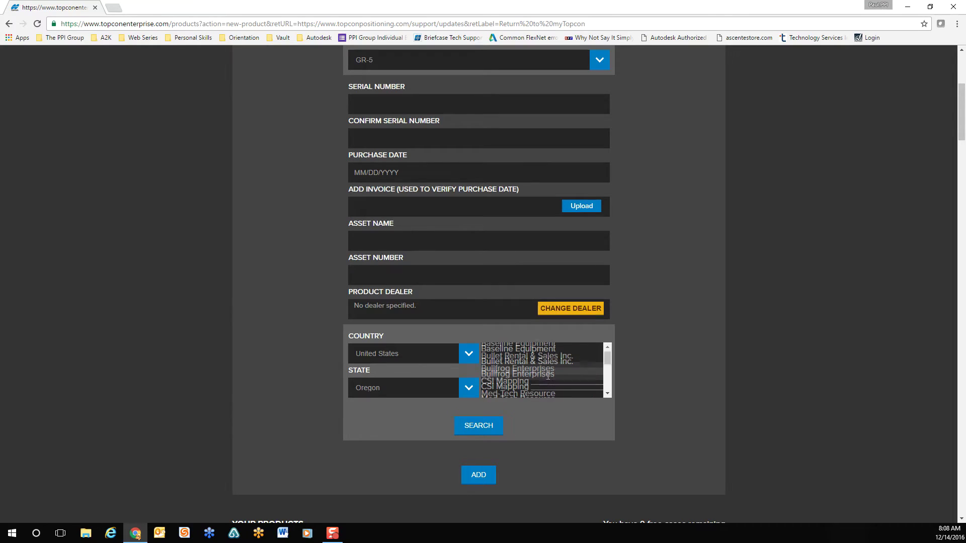
scroll(548, 376, "down", 3)
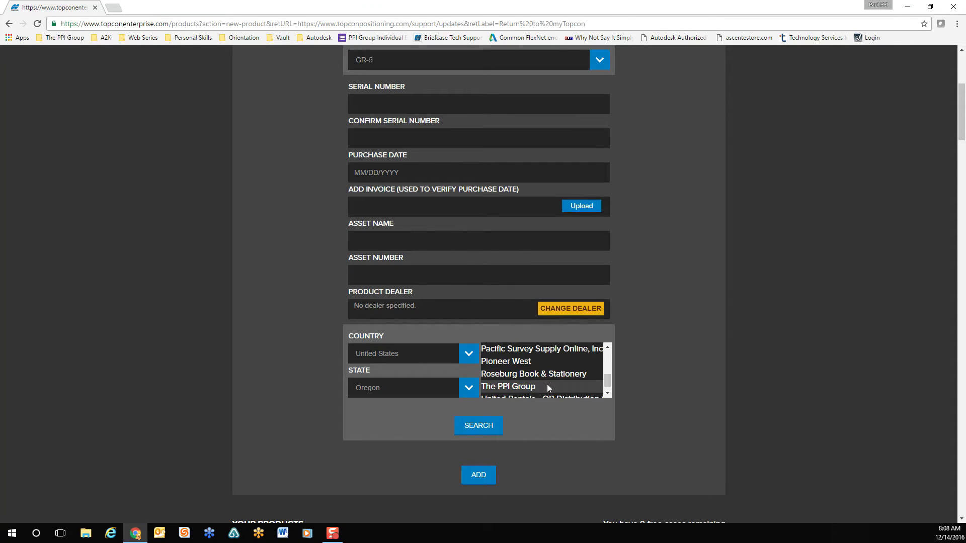
left_click(548, 385)
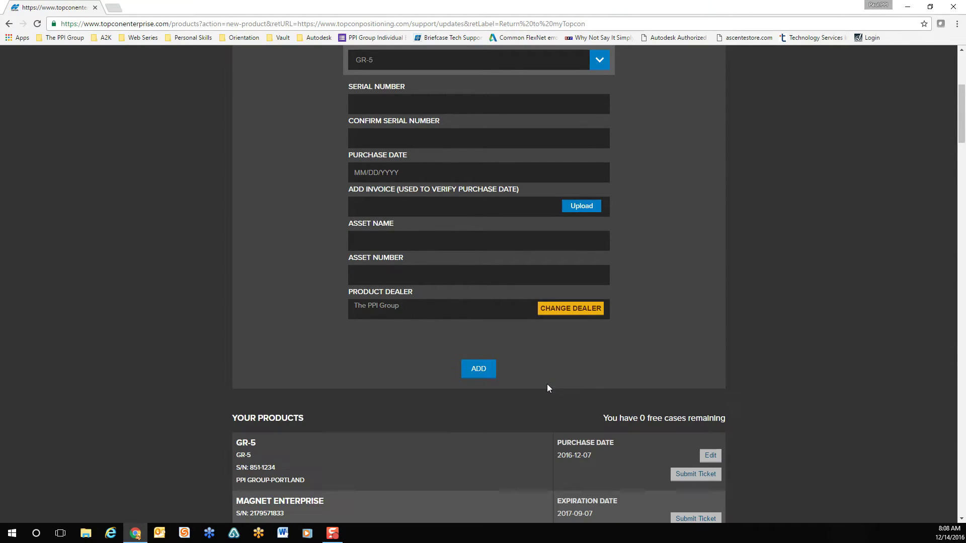
scroll(528, 382, "up", 2)
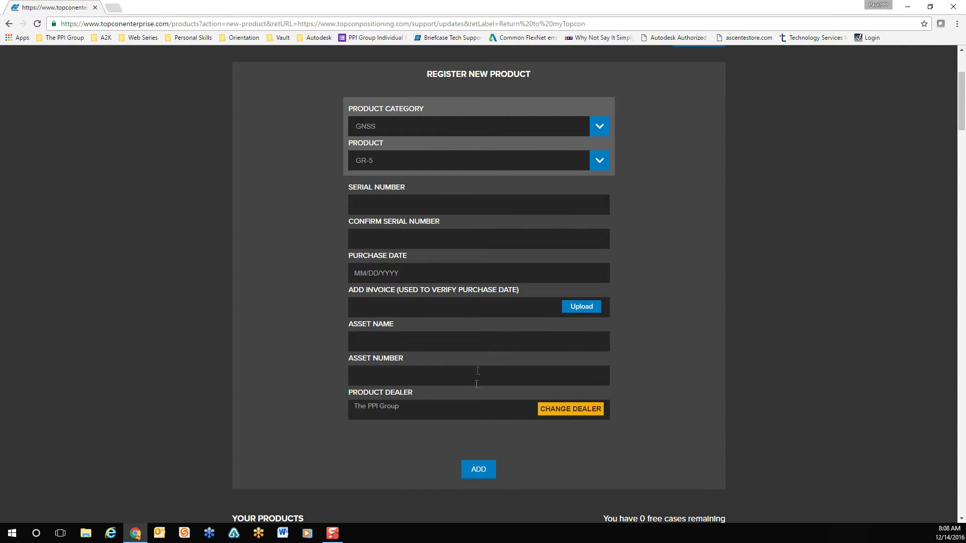
left_click(477, 473)
Return to the updates page and scroll through the GR-5 firmware and software updates
left_click(9, 24)
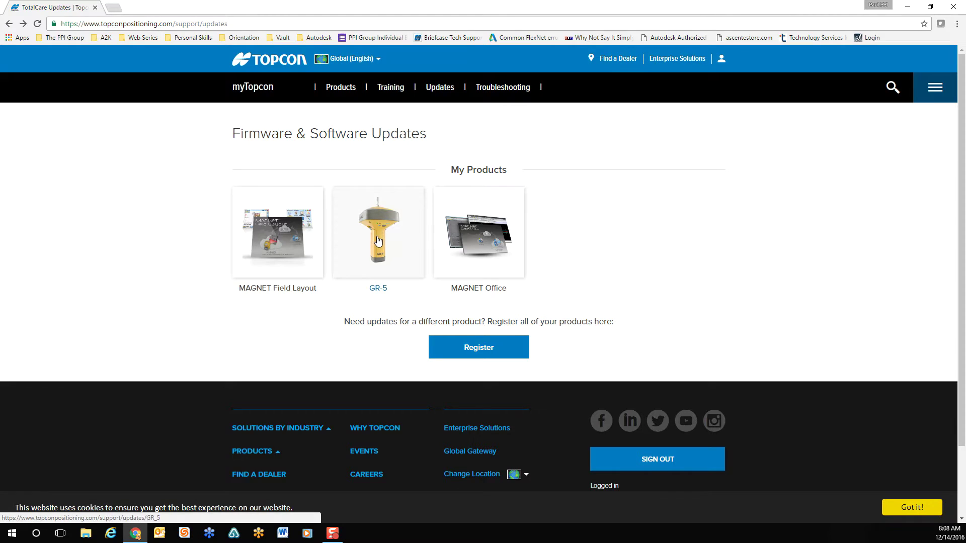
left_click(378, 241)
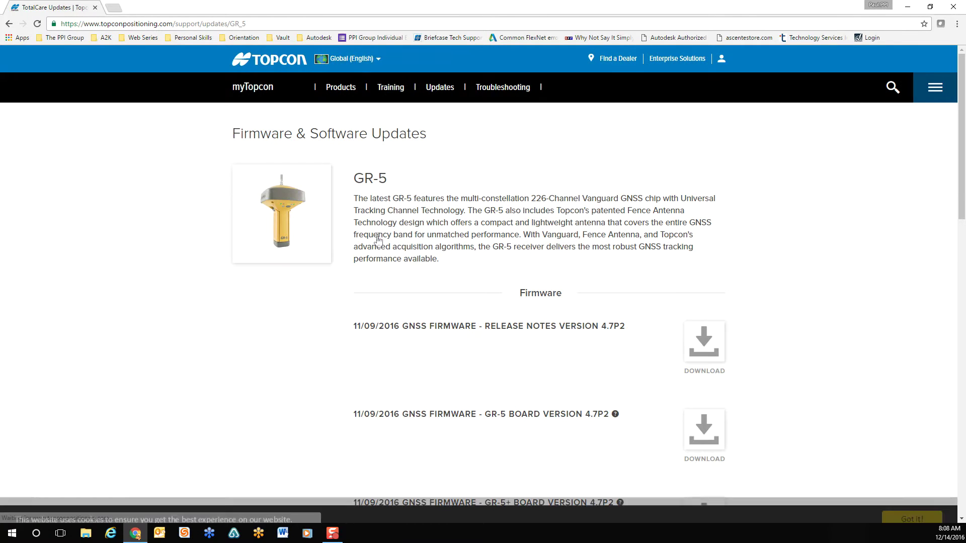
scroll(637, 279, "down", 2)
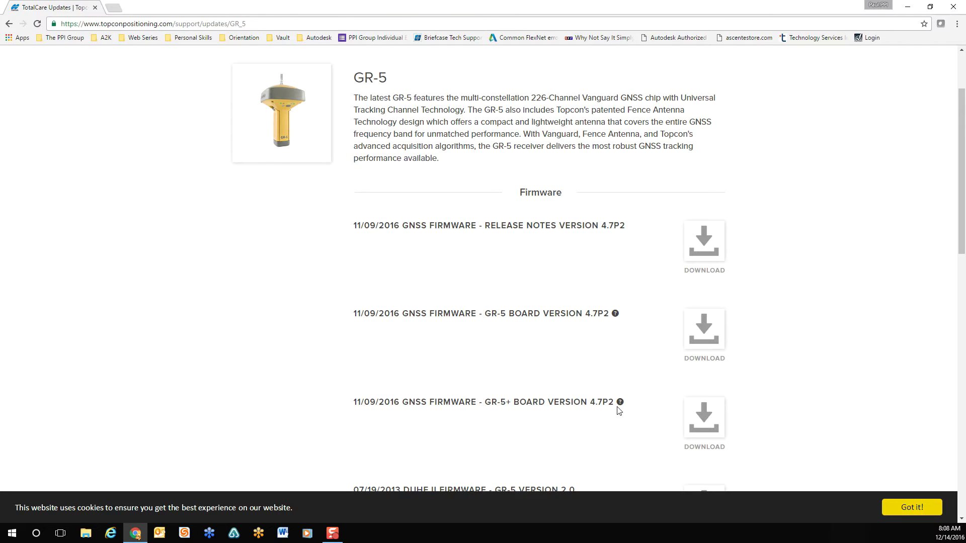
scroll(649, 420, "down", 6)
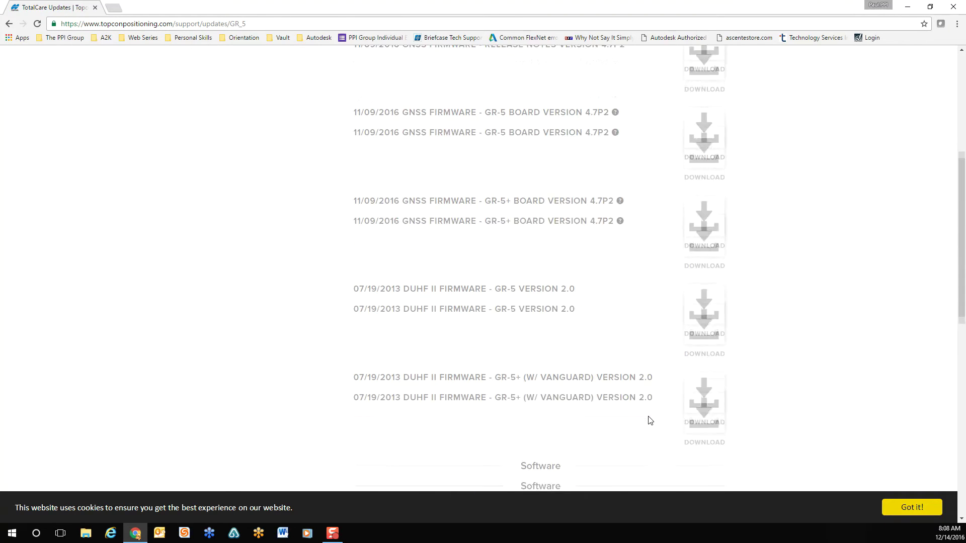
scroll(640, 417, "down", 2)
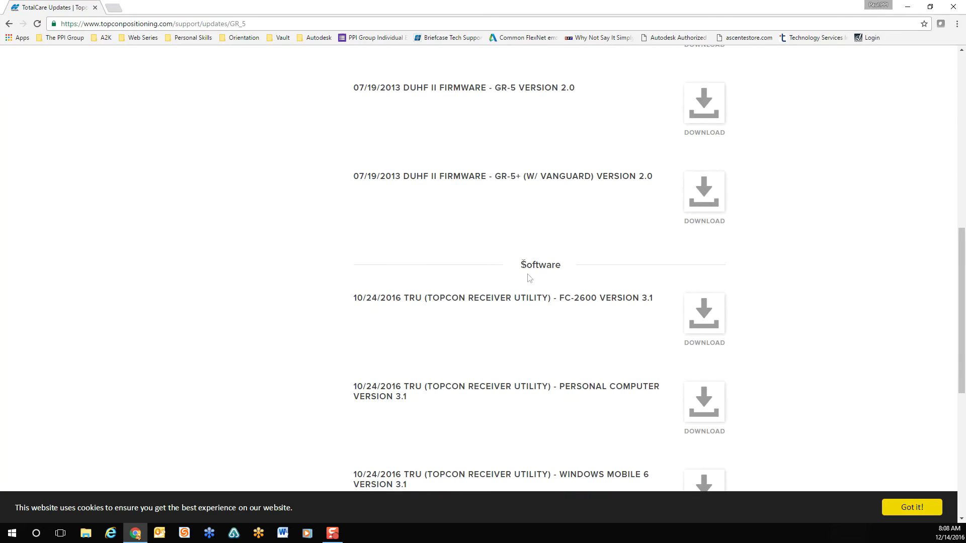
Download TRU – Personal Computer Version 3.1 from the Software section
left_click_drag(522, 263, 560, 265)
left_click(563, 264)
left_click(574, 277)
left_click_drag(559, 387, 658, 383)
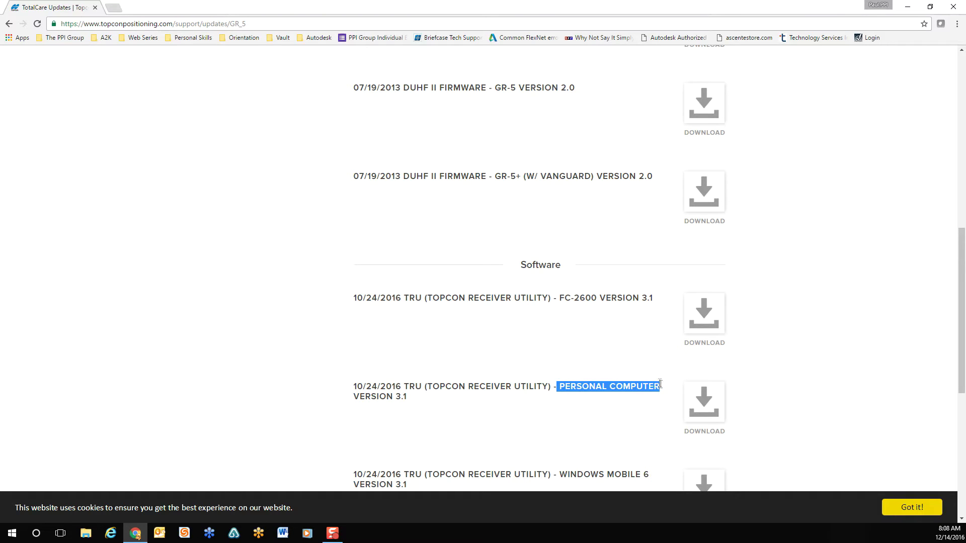
left_click(650, 405)
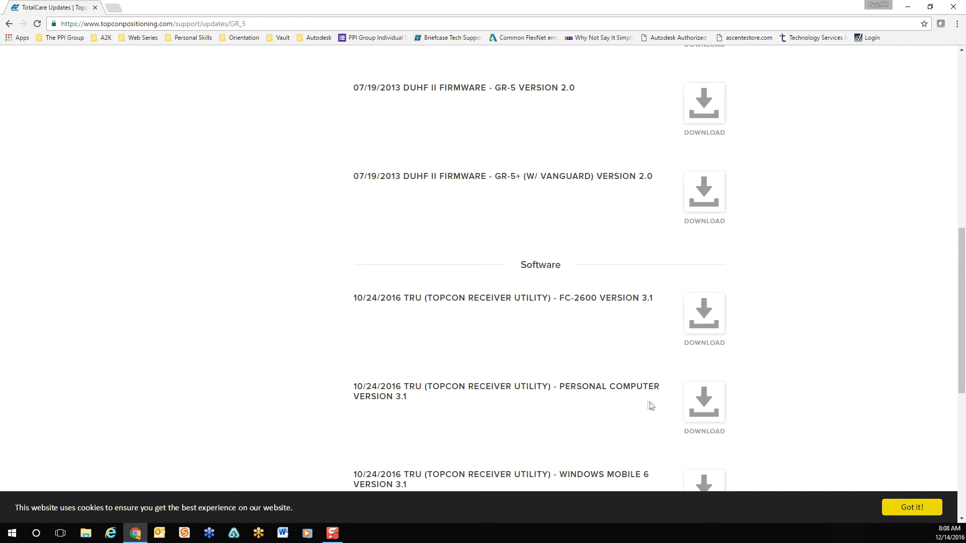
left_click(705, 411)
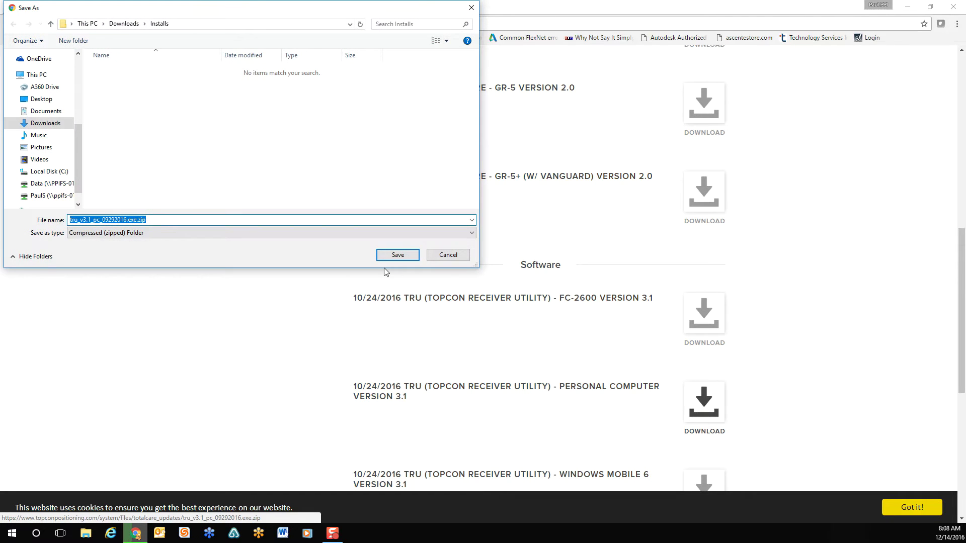
Save tru_v3.1_pc_09292016.exe.zip into Installs and show it in its folder
left_click(392, 258)
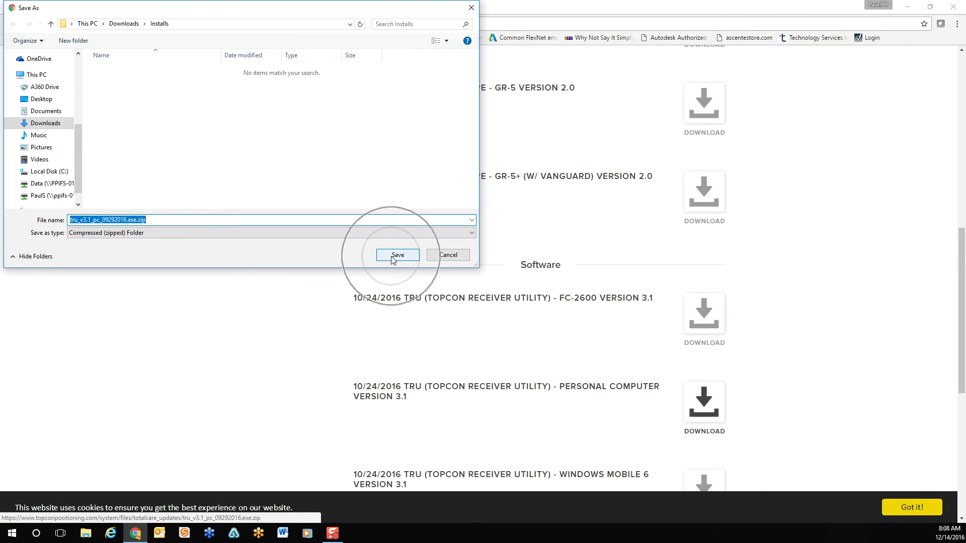
left_click(393, 258)
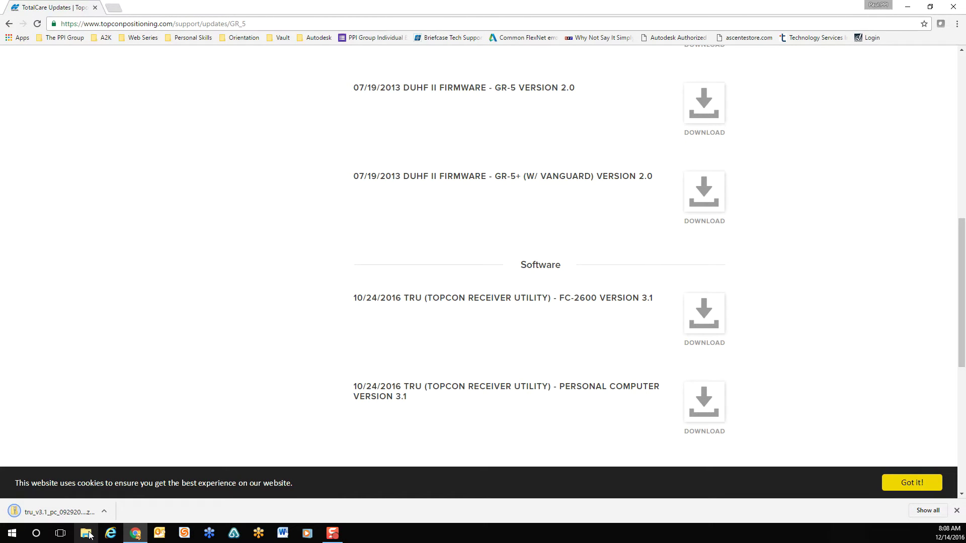
right_click(73, 513)
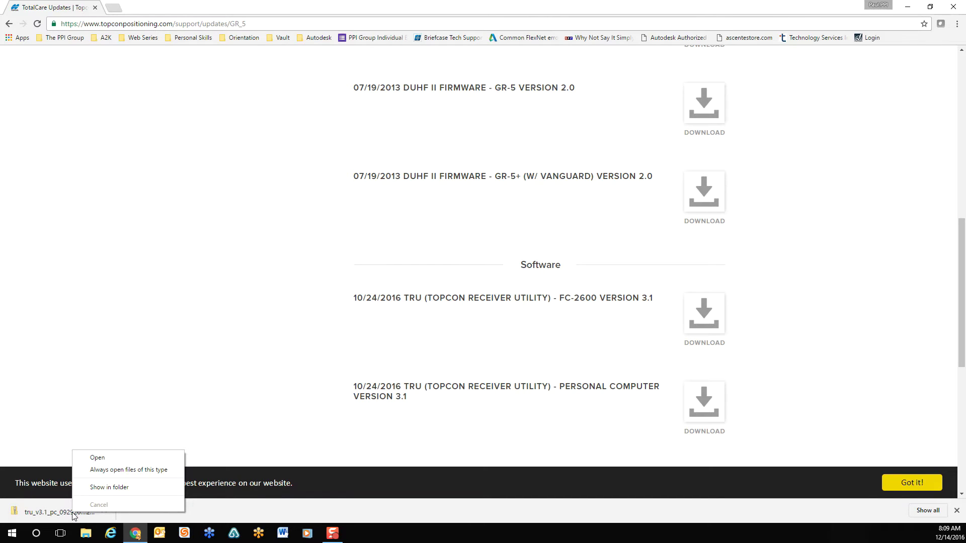
left_click(109, 488)
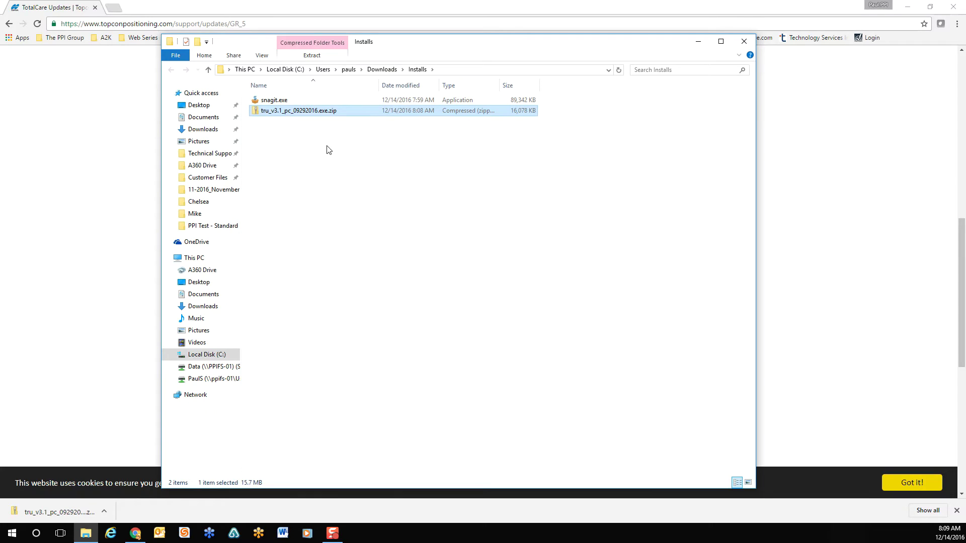
Open the TRU zip, run TRU_v3.1_PC_09292016.exe, and minimize Explorer
double_click(315, 111)
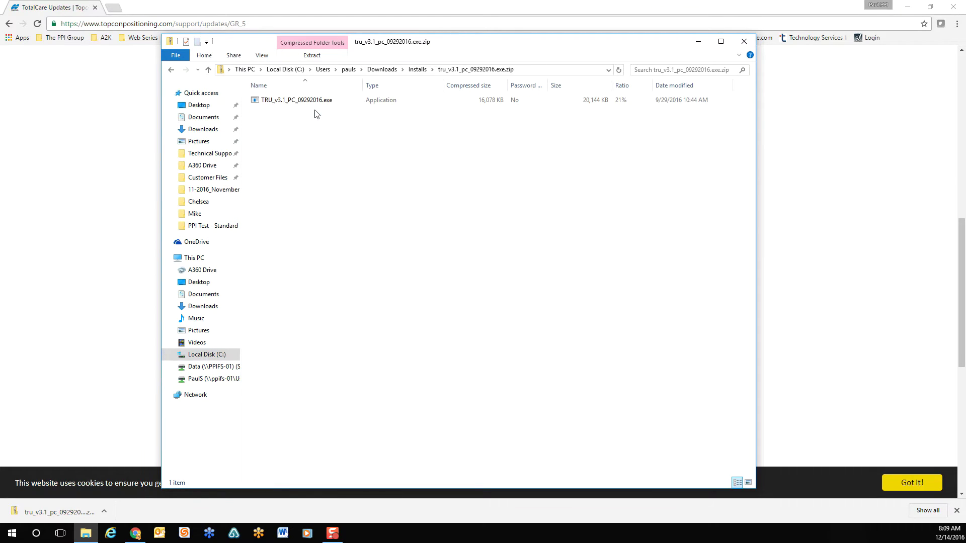
left_click(315, 103)
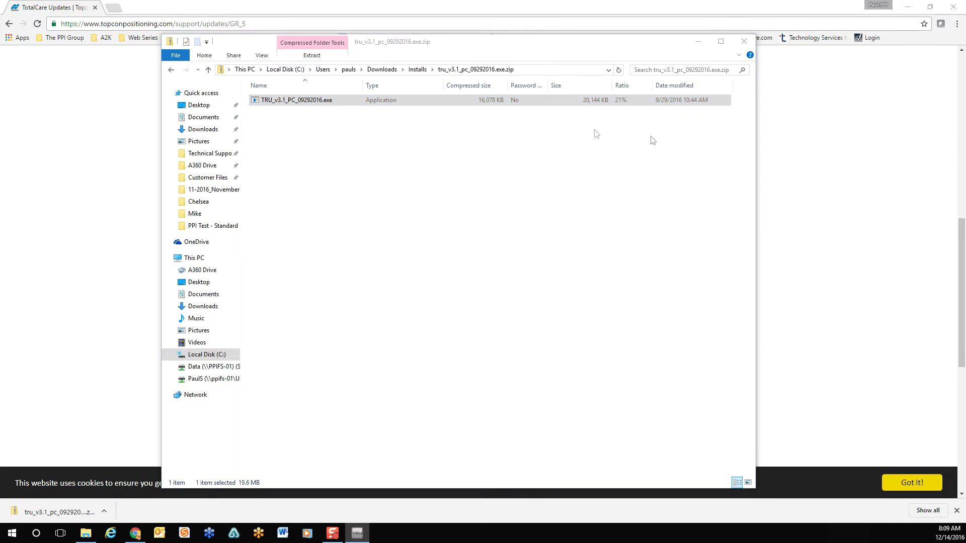
left_click(700, 43)
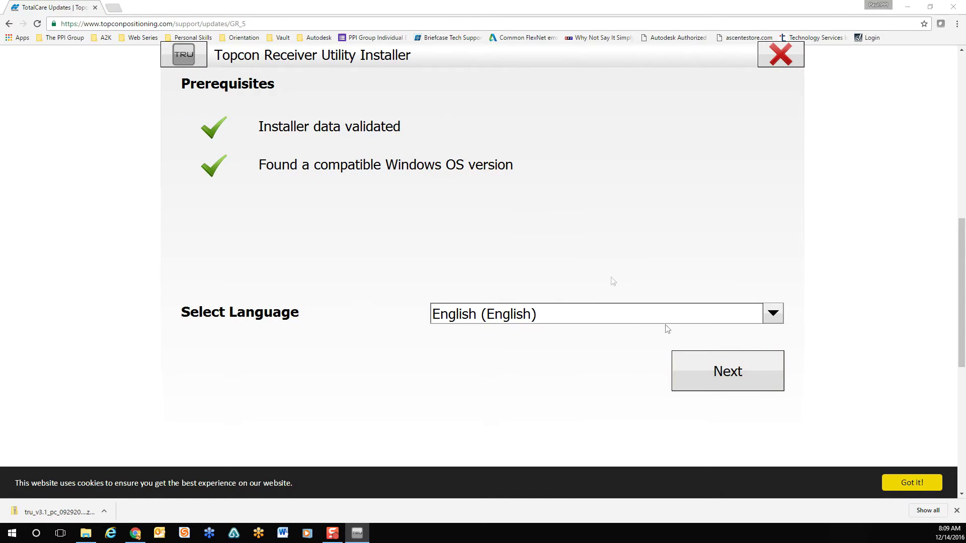
Install TRU in English for anyone into the default Program Files folder, then launch it
left_click(706, 377)
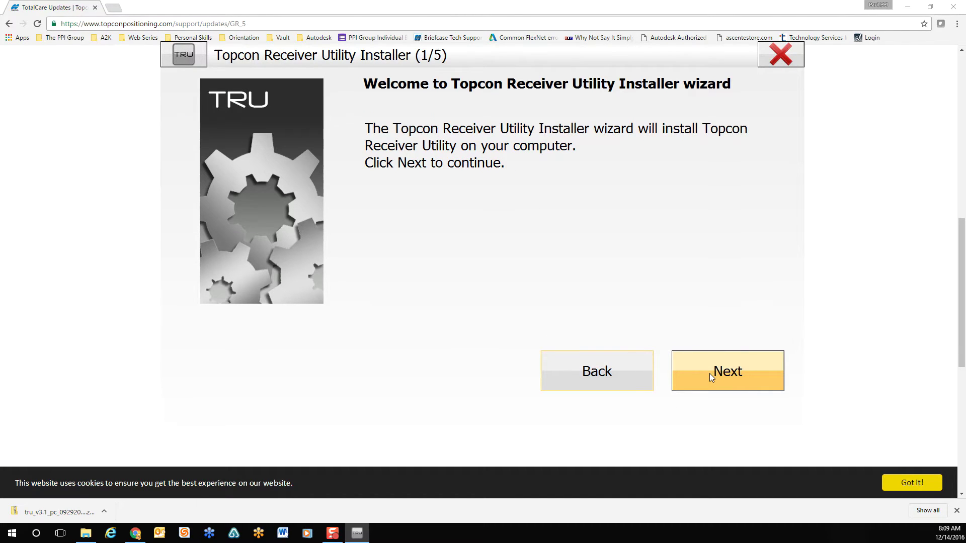
left_click(710, 374)
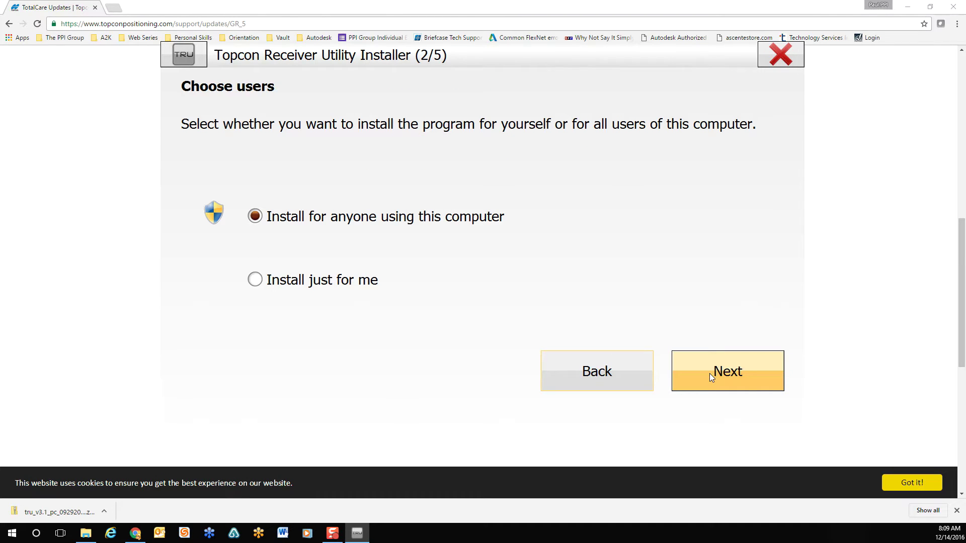
left_click(709, 374)
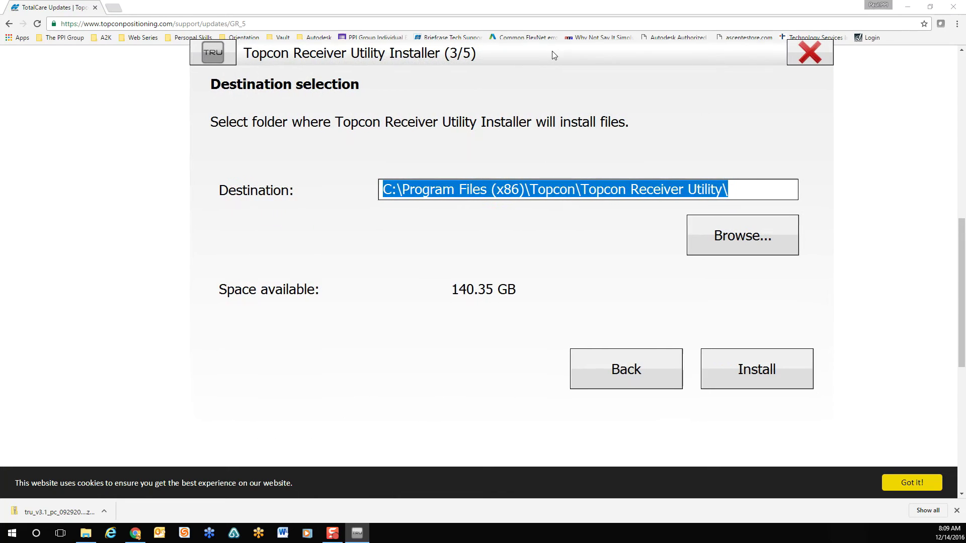
left_click(753, 376)
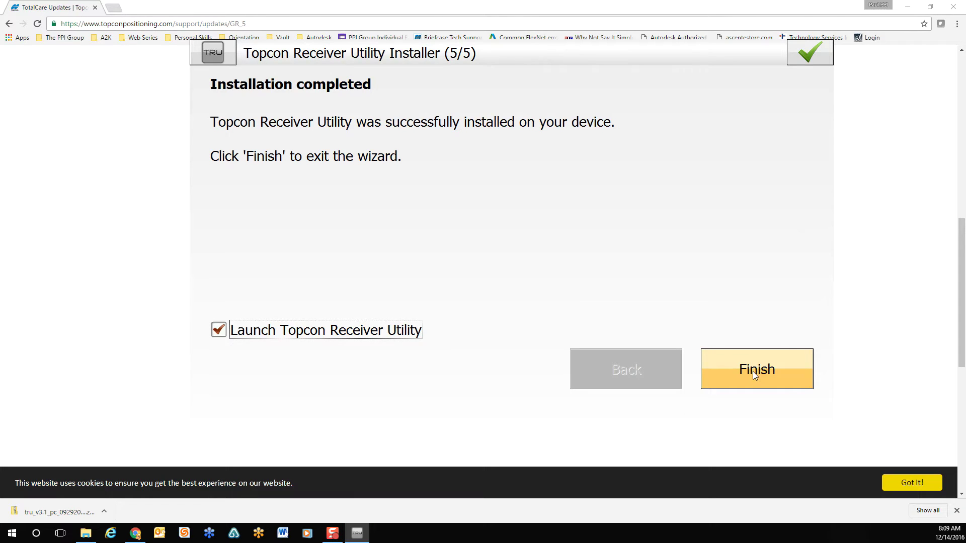
left_click(753, 371)
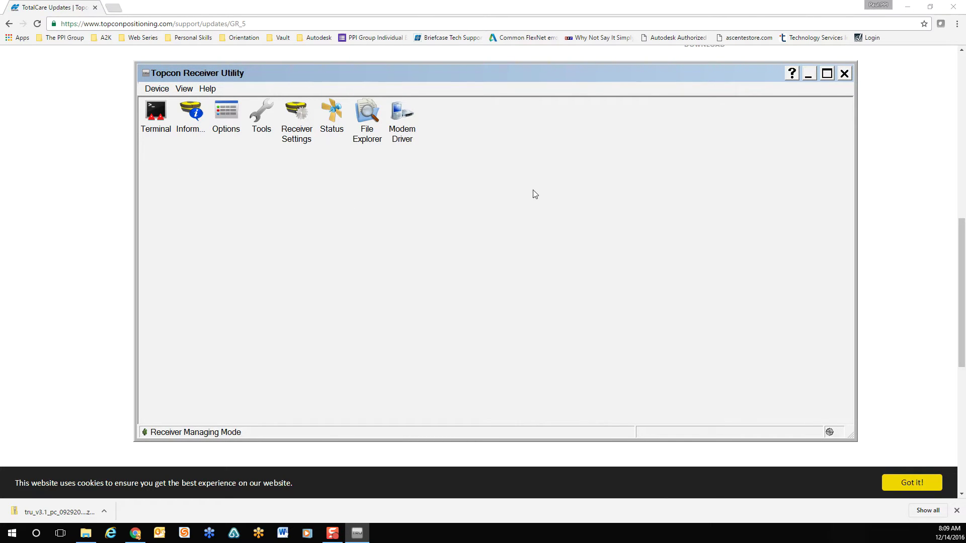
left_click(158, 91)
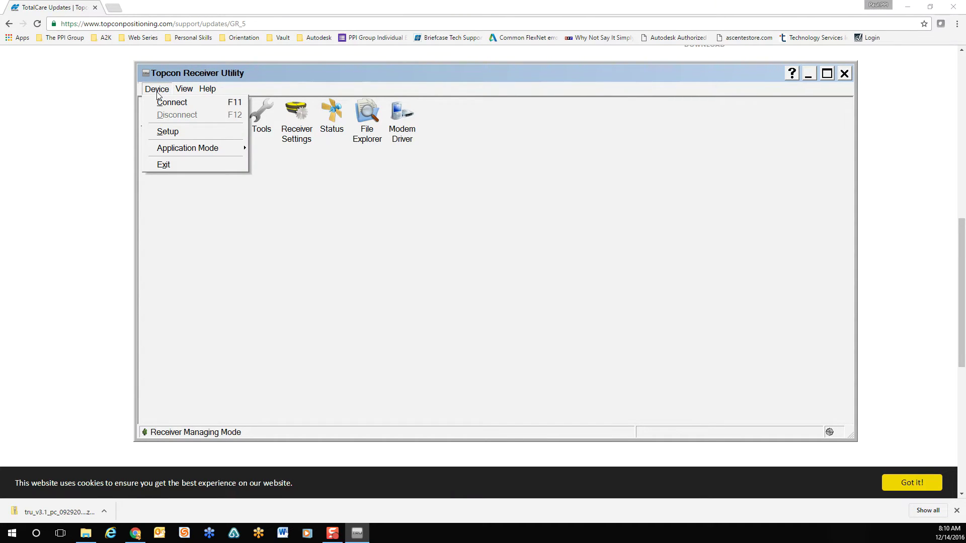
left_click(181, 150)
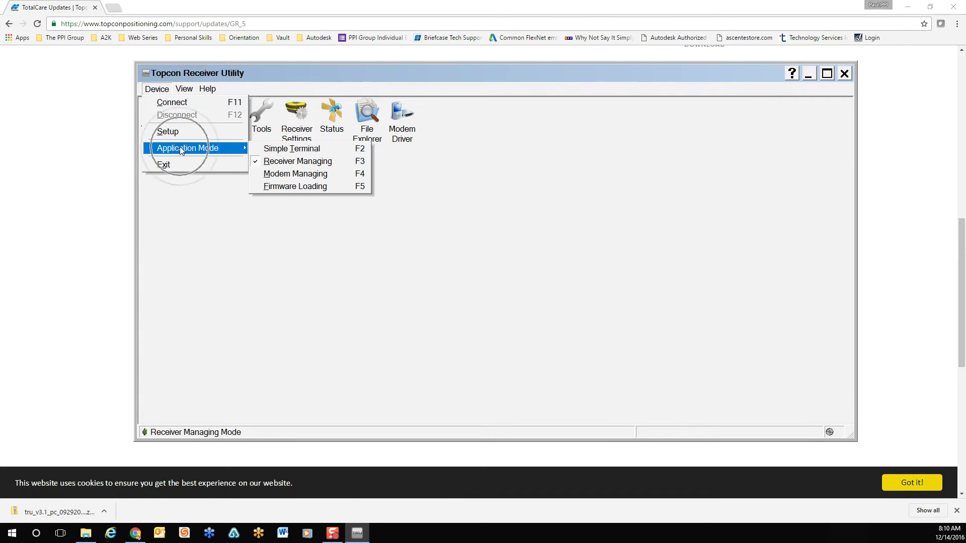
left_click(285, 163)
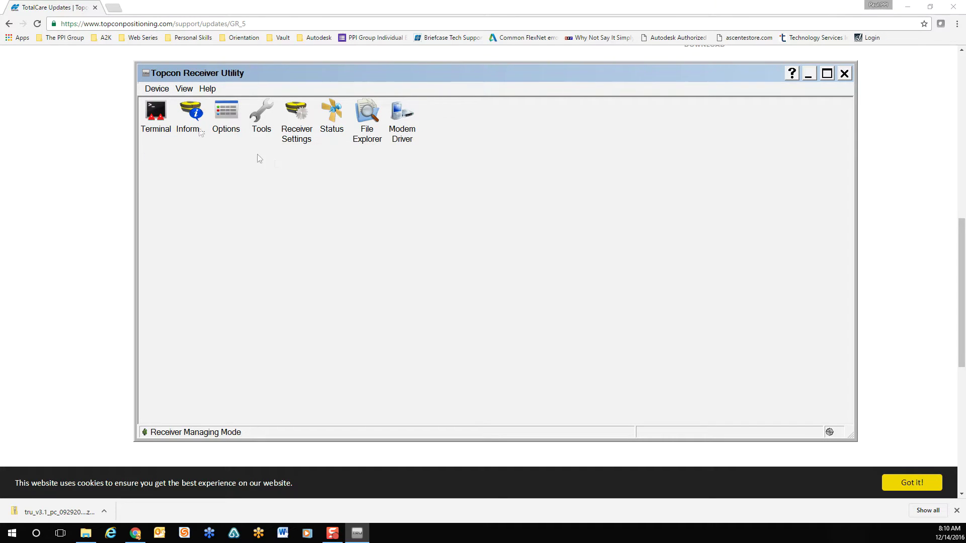
left_click(157, 94)
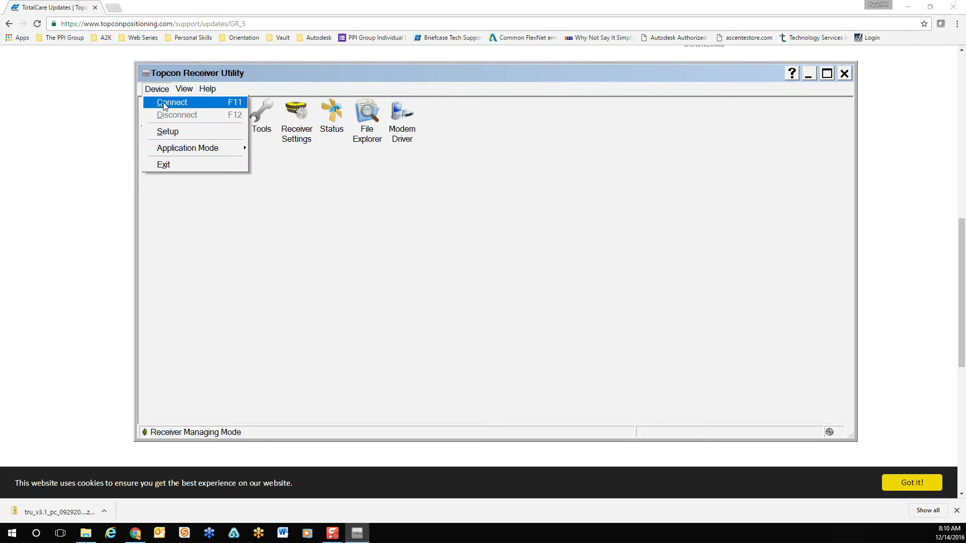
Connect TRU to the GR5 receiver via Serial Port on Keyspan USB COM3
left_click(163, 102)
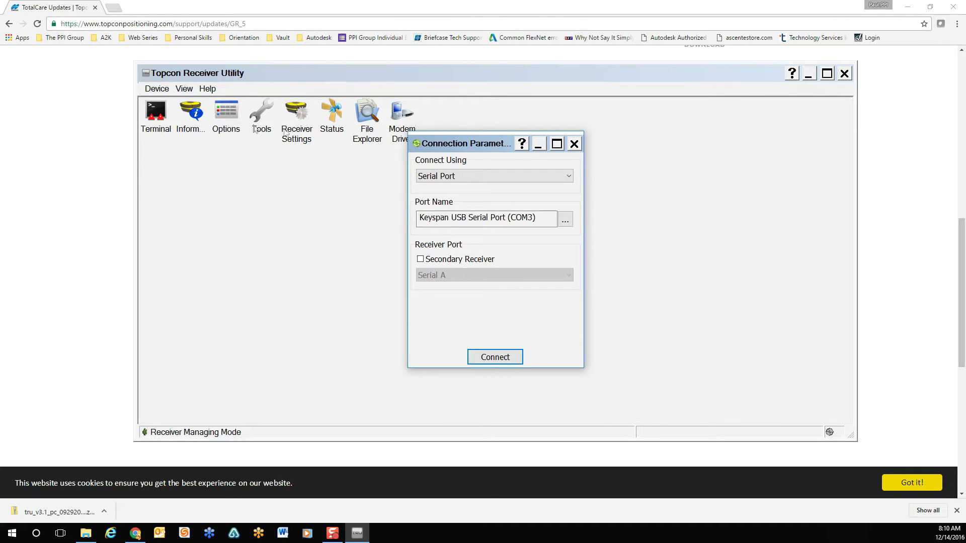
left_click(520, 178)
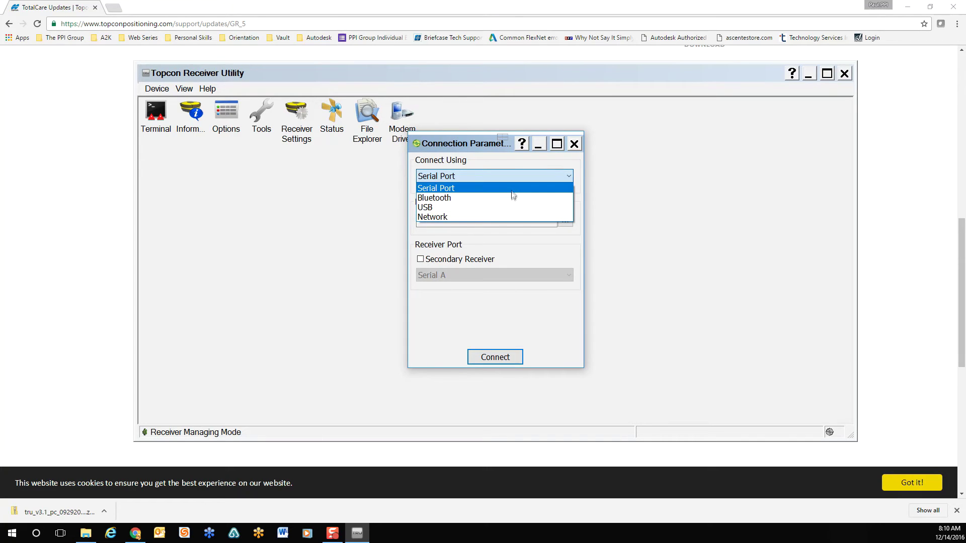
left_click(513, 189)
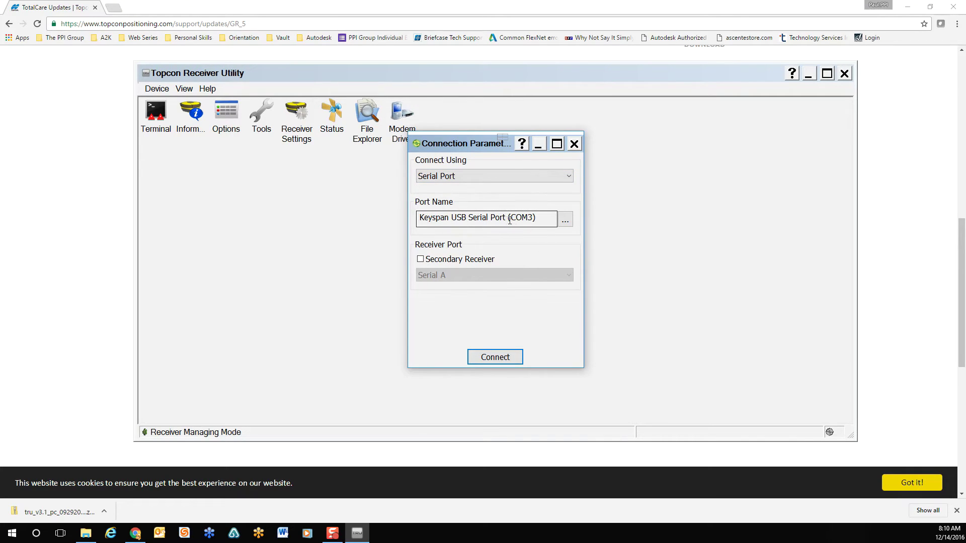
left_click(564, 221)
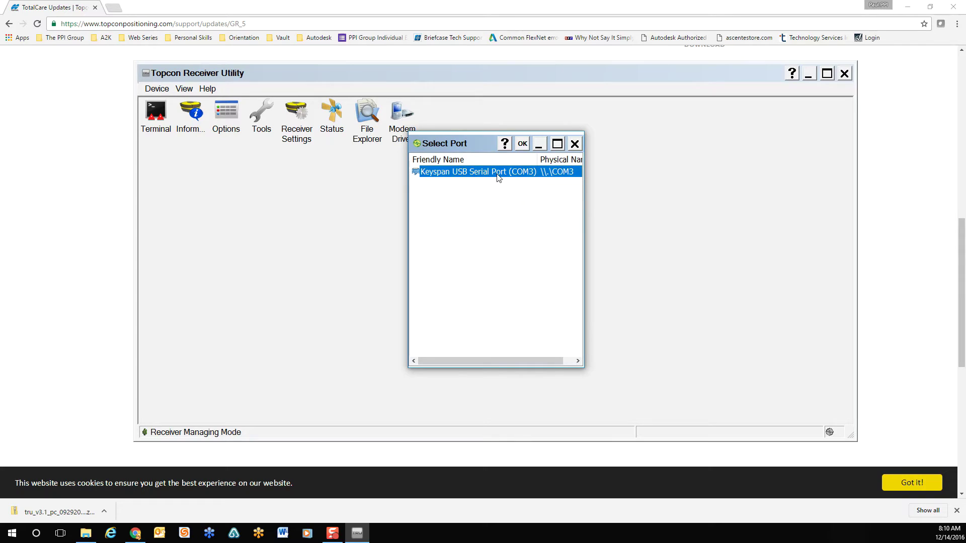
left_click(523, 145)
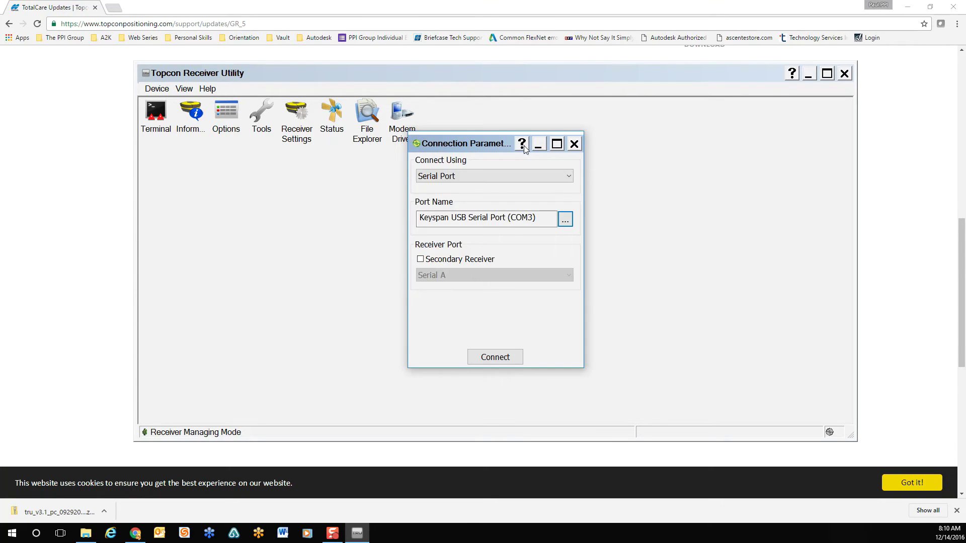
left_click(492, 359)
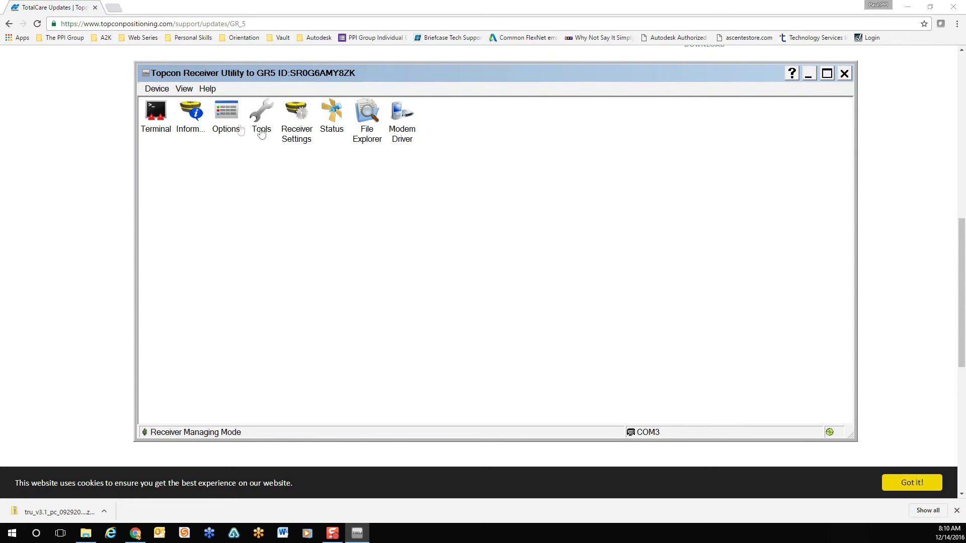
left_click(190, 109)
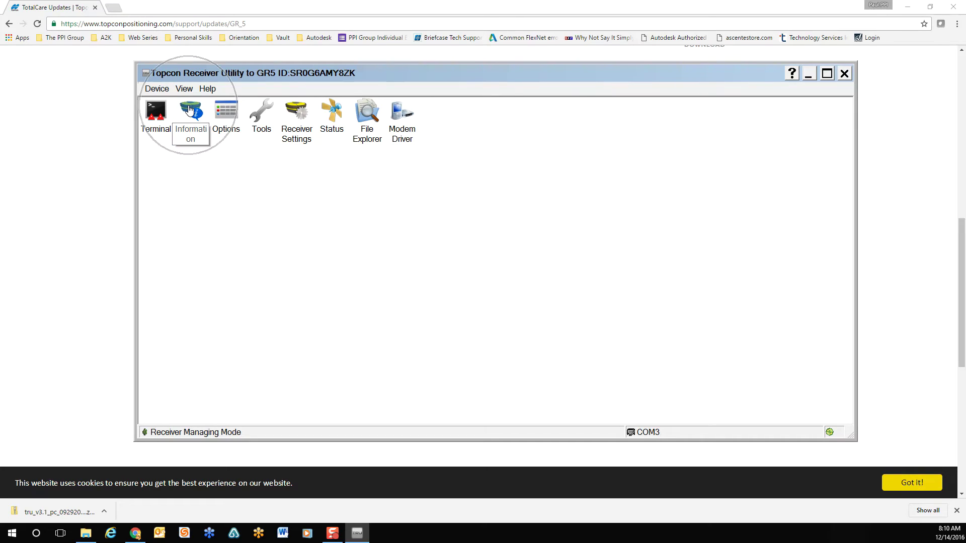
double_click(190, 110)
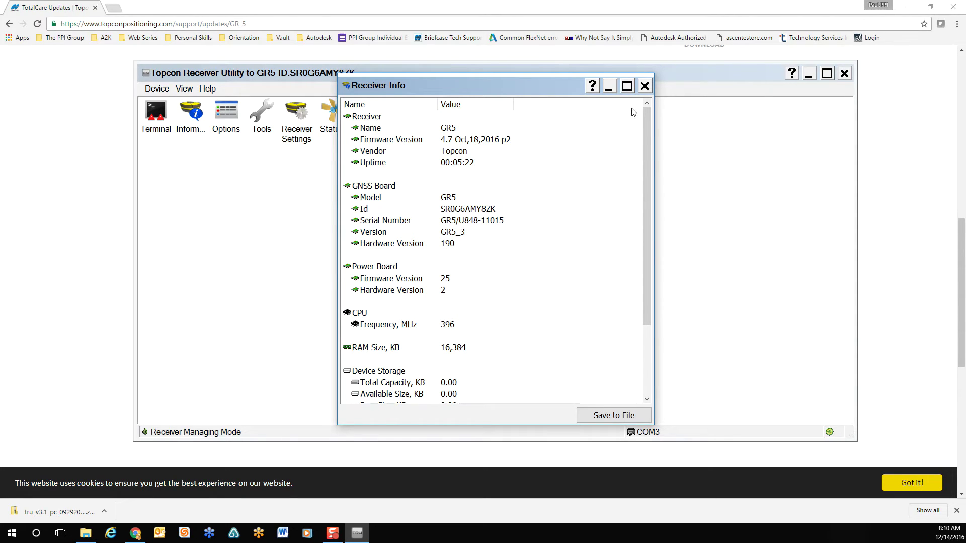
left_click(645, 86)
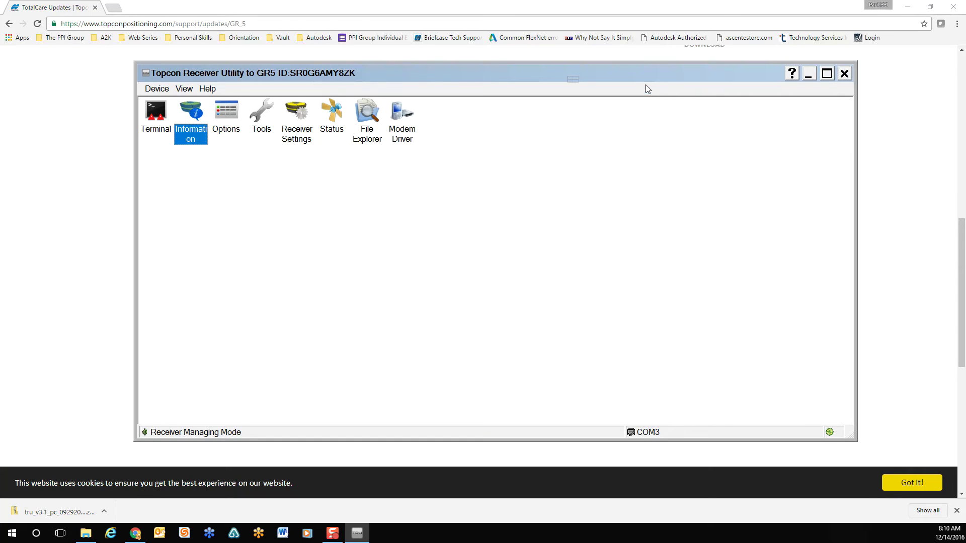
left_click(810, 76)
Download and save the GR-5 Board 4.7P2 firmware zip, then bring File Explorer back
scroll(583, 164, "up", 8)
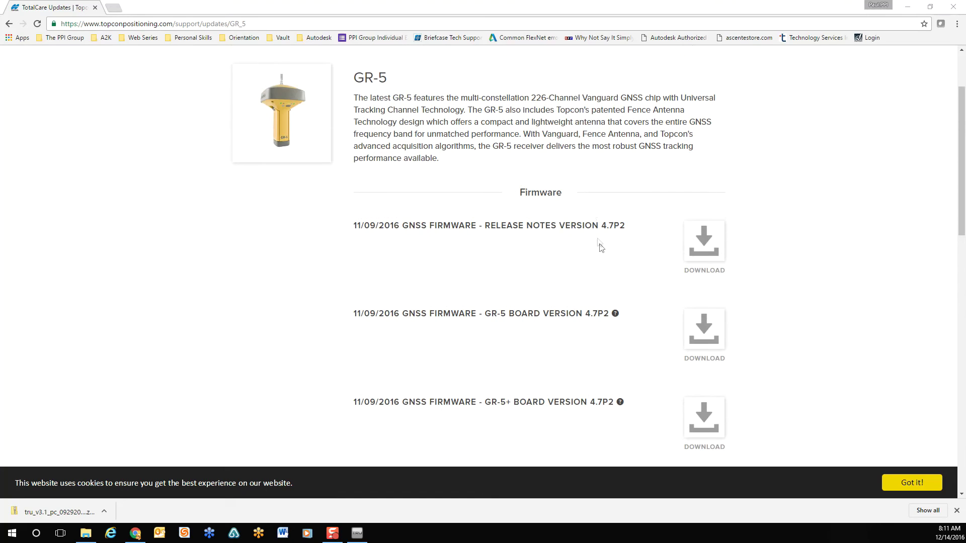
scroll(599, 242, "down", 1)
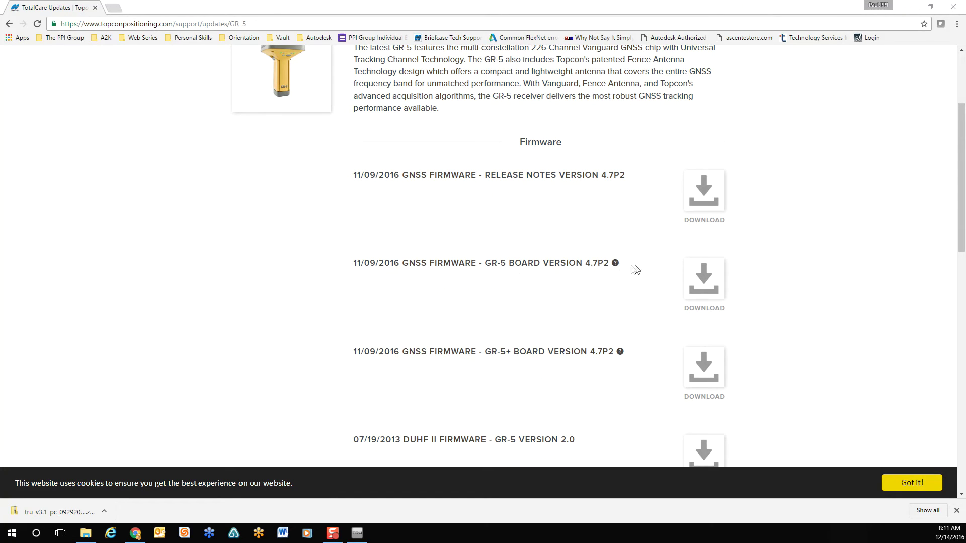
left_click(699, 279)
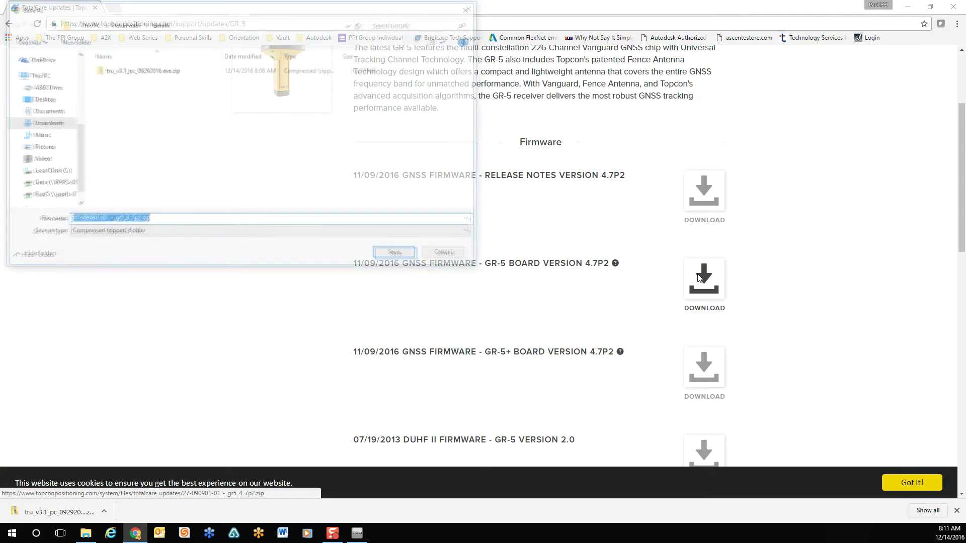
left_click(402, 255)
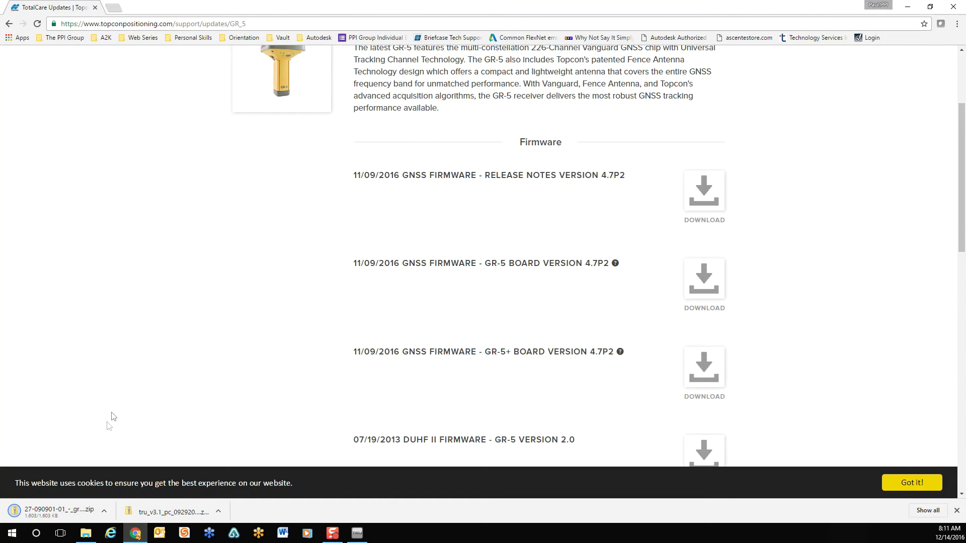
left_click(81, 520)
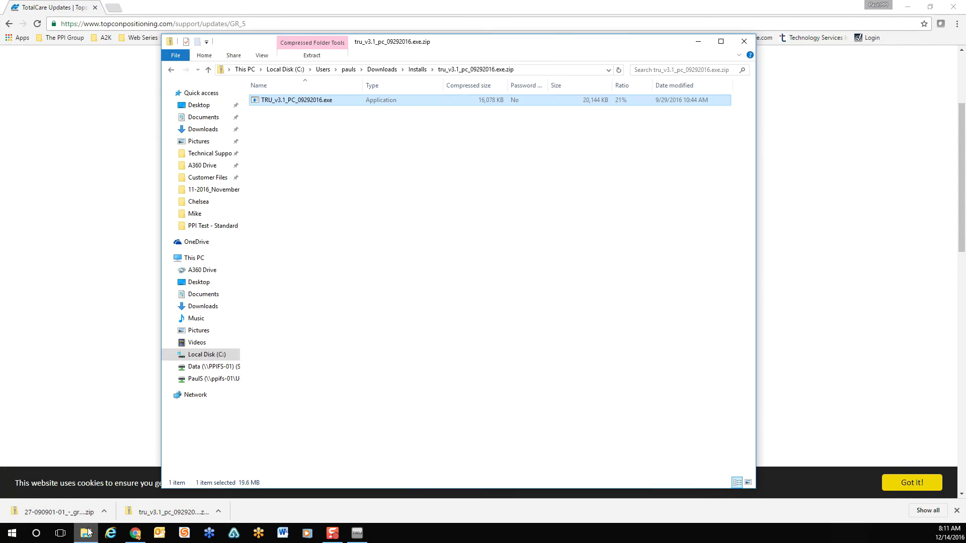
left_click(418, 69)
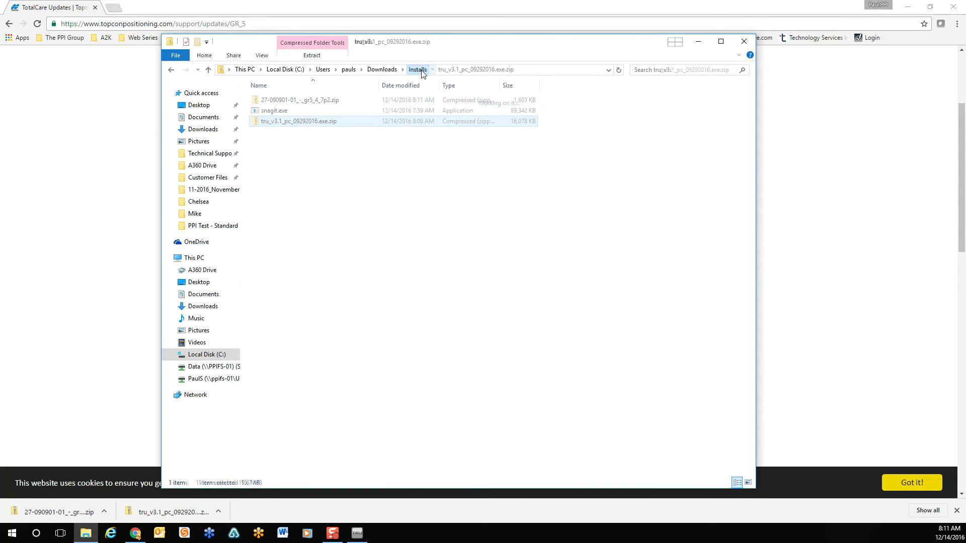
double_click(301, 100)
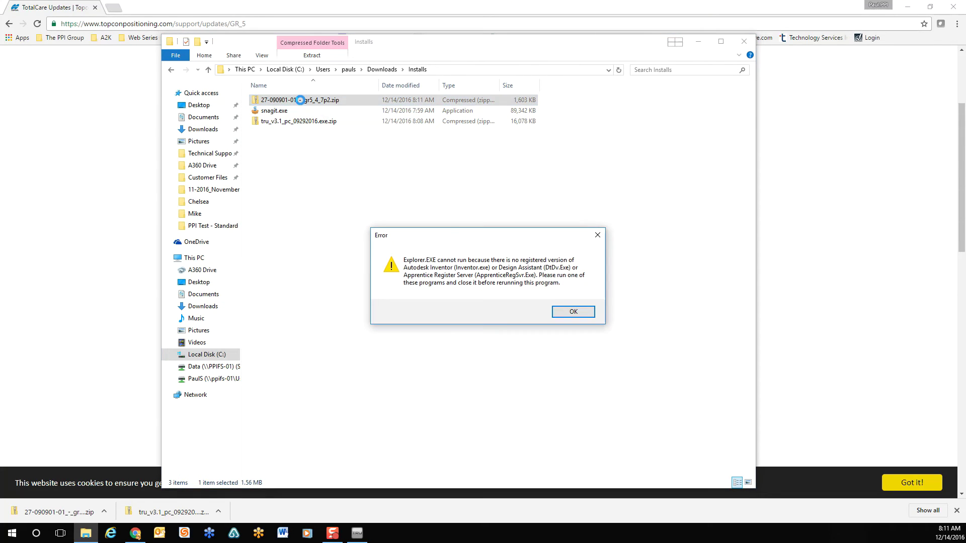
left_click(561, 317)
right_click(302, 102)
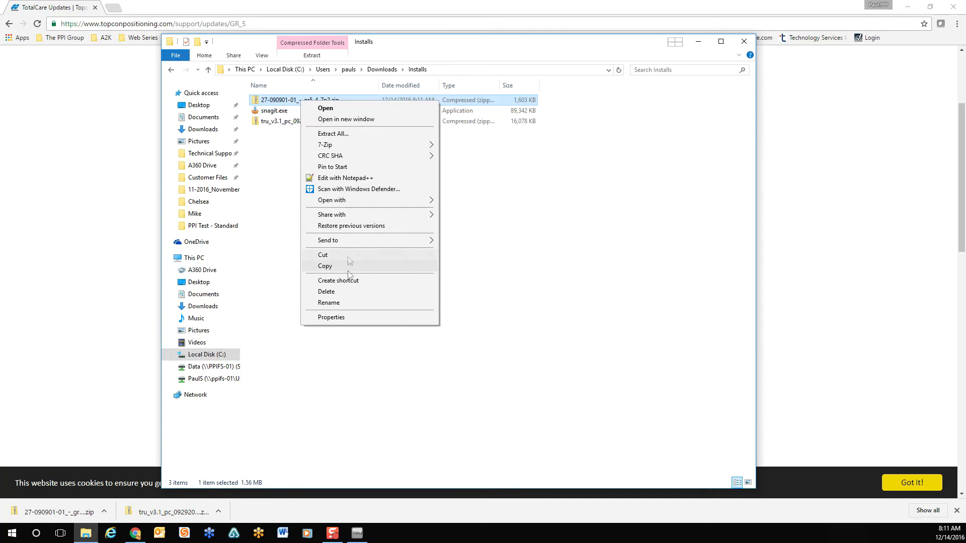
left_click(339, 134)
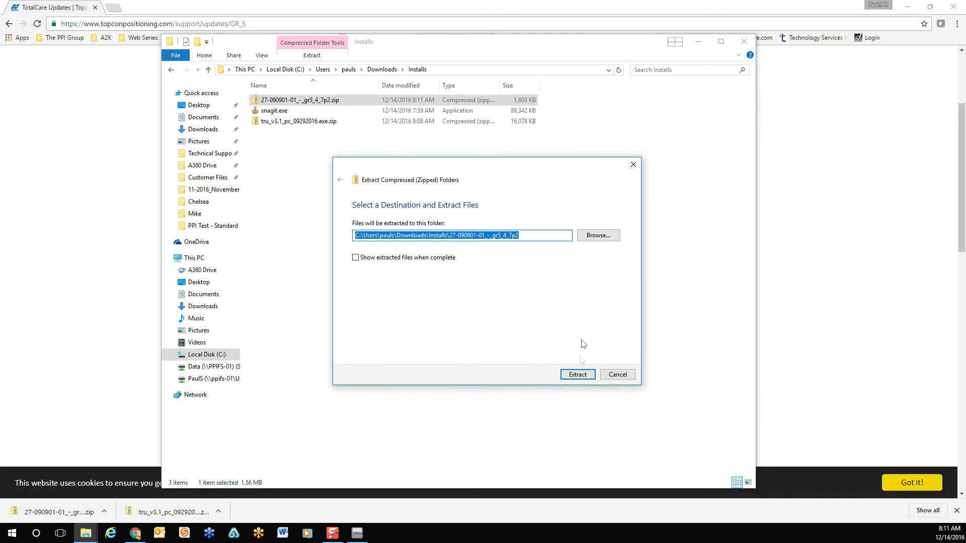
left_click(581, 378)
left_click(583, 378)
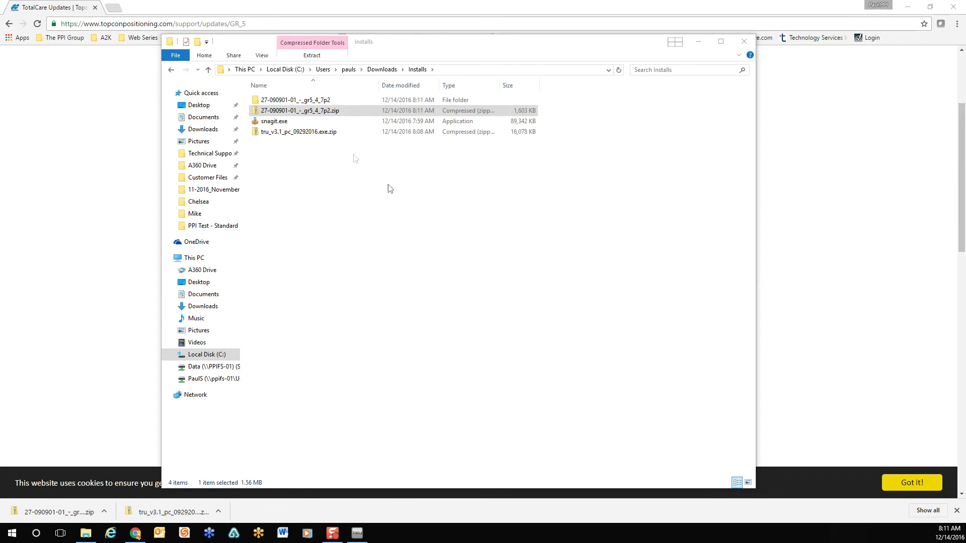
Open the extracted gr5_4_7p2 folder with main.ldp, powbrd.ldr and ramimage.ldr, then close Explorer
left_click(305, 104)
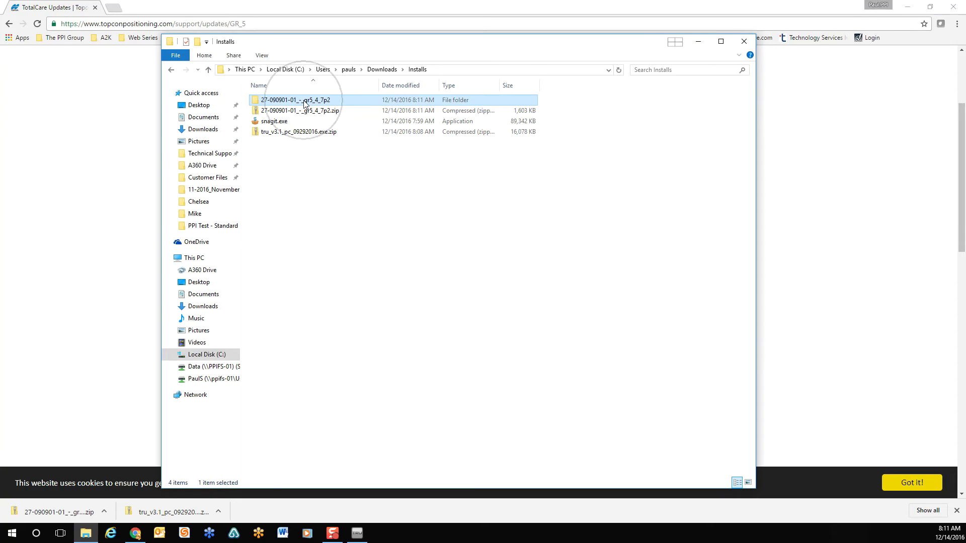
double_click(304, 103)
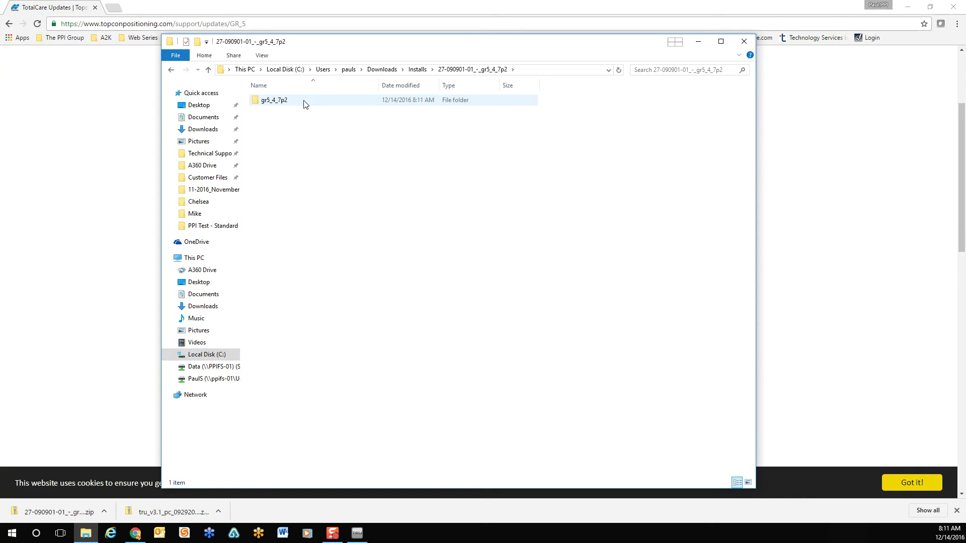
double_click(304, 104)
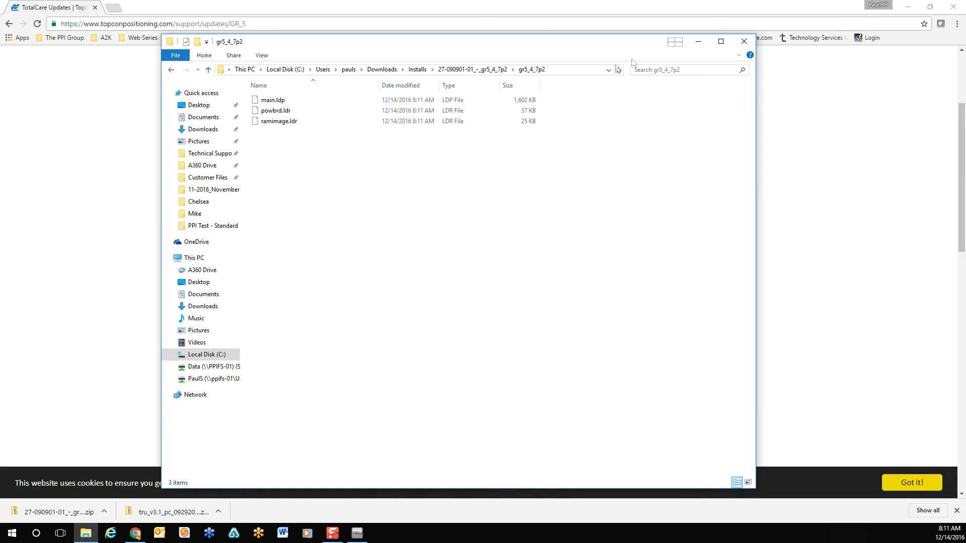
left_click(743, 42)
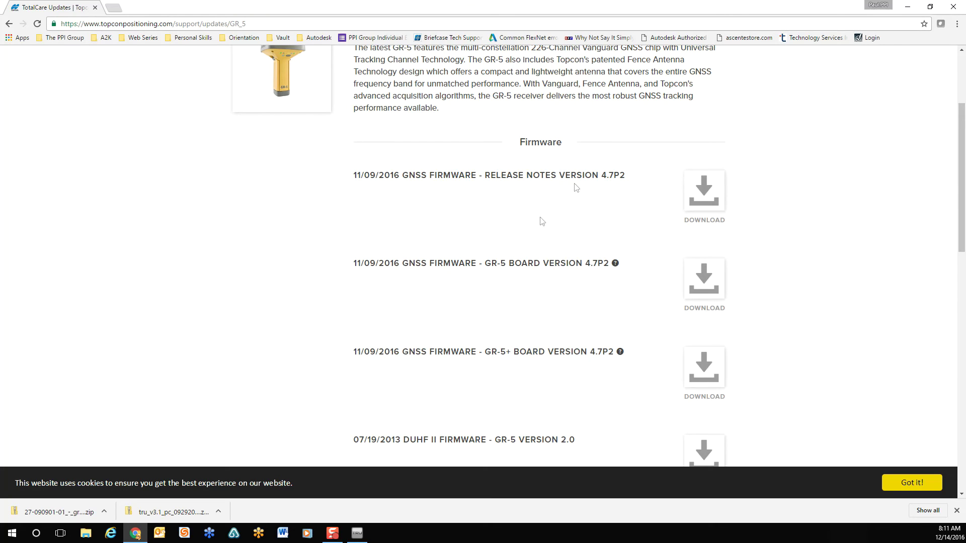
Bring Topcon Receiver Utility back and switch its application mode to Firmware Loading
left_click(357, 535)
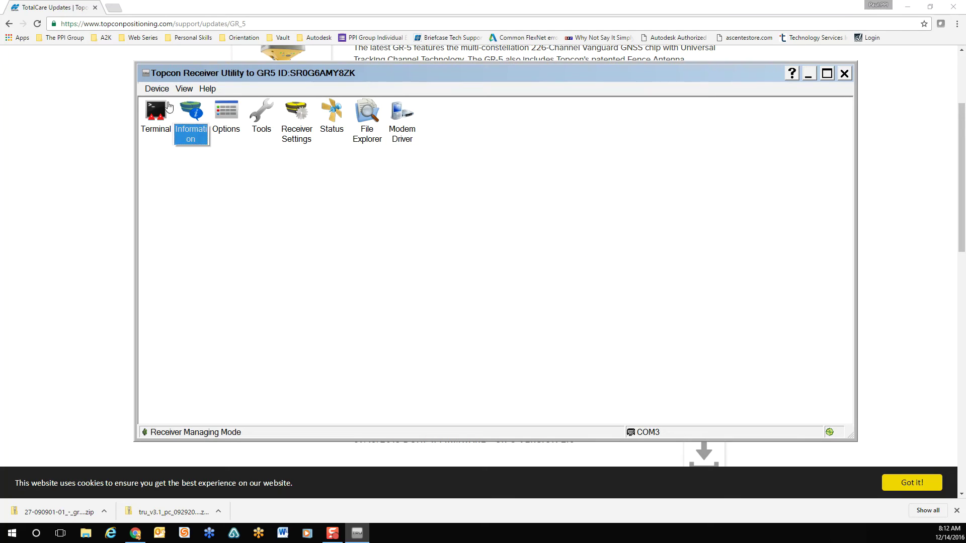
left_click(156, 92)
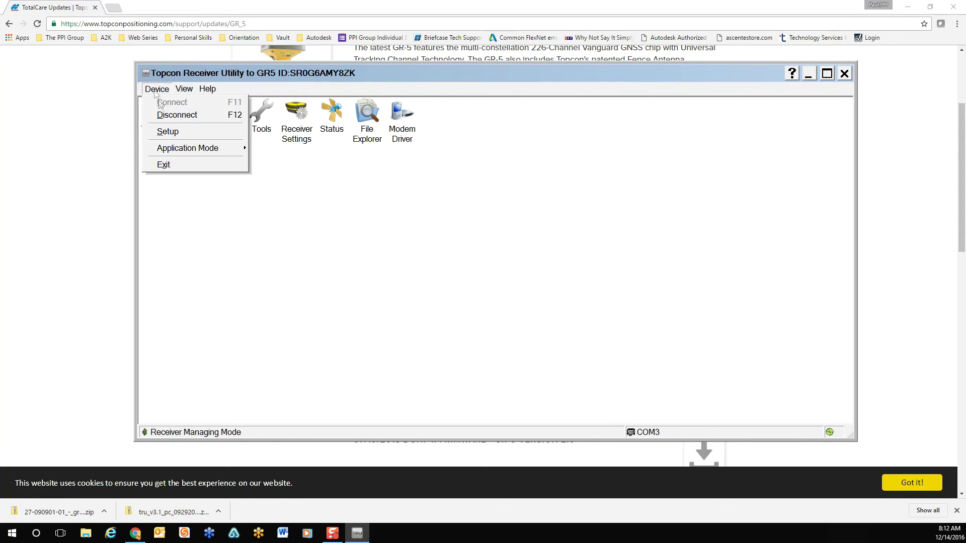
mouse_move(175, 150)
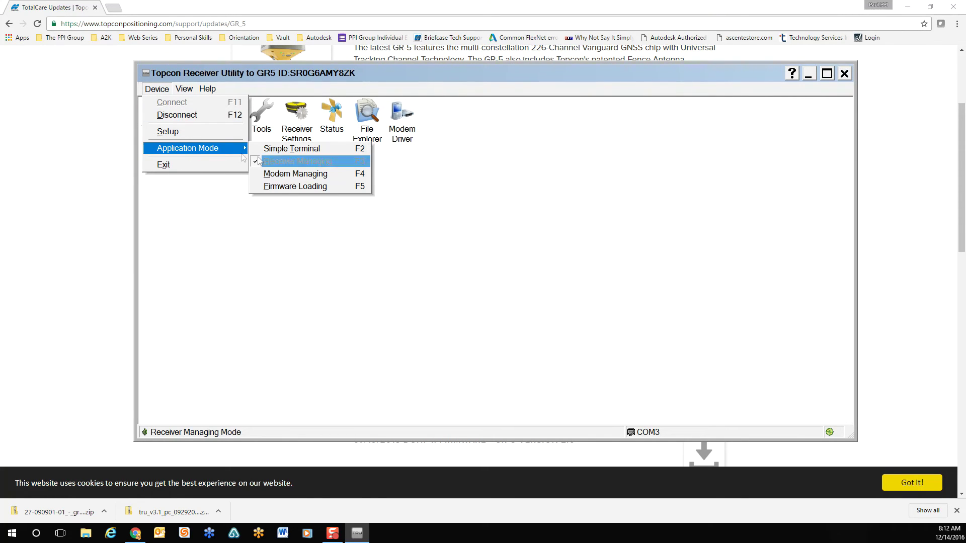
left_click(285, 187)
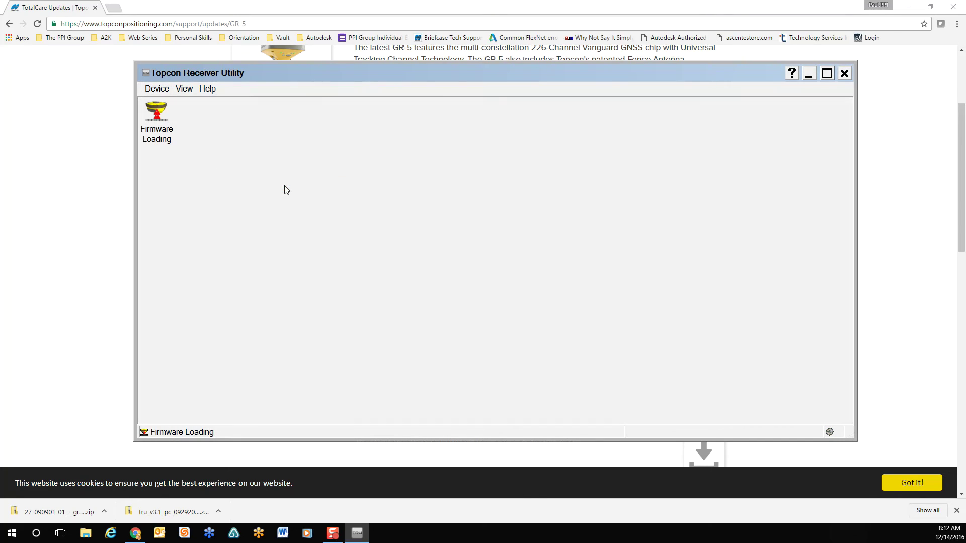
Reconnect to the receiver on COM3 and launch Firmware Loading
left_click(158, 94)
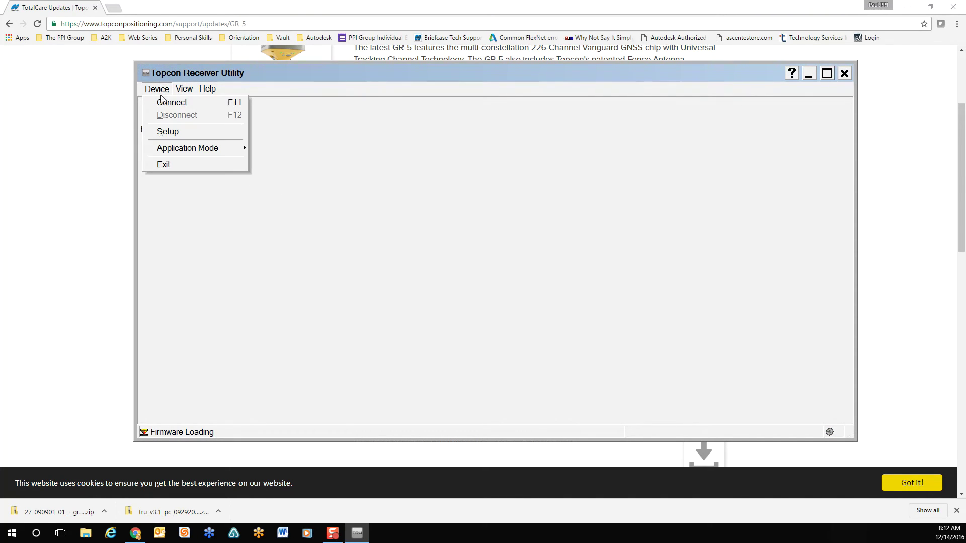
left_click(188, 104)
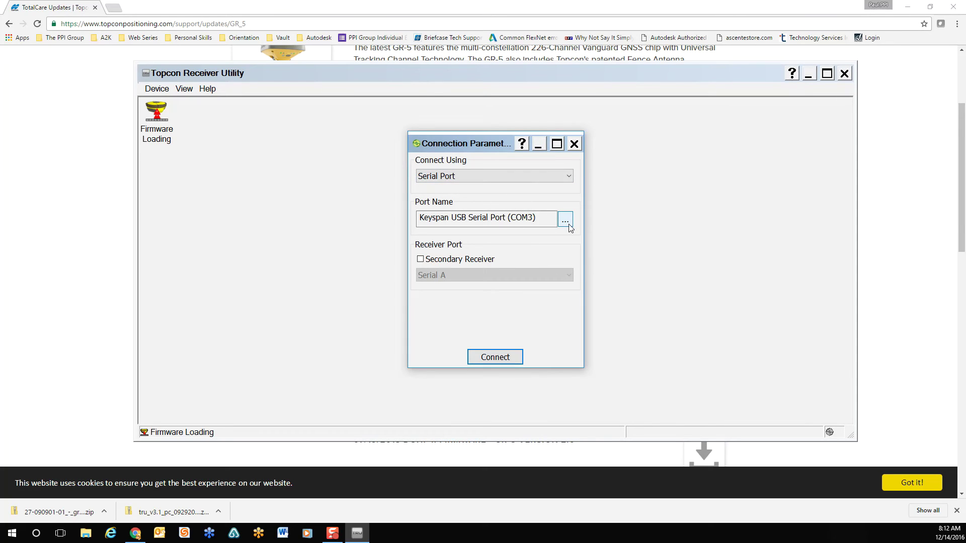
left_click(498, 358)
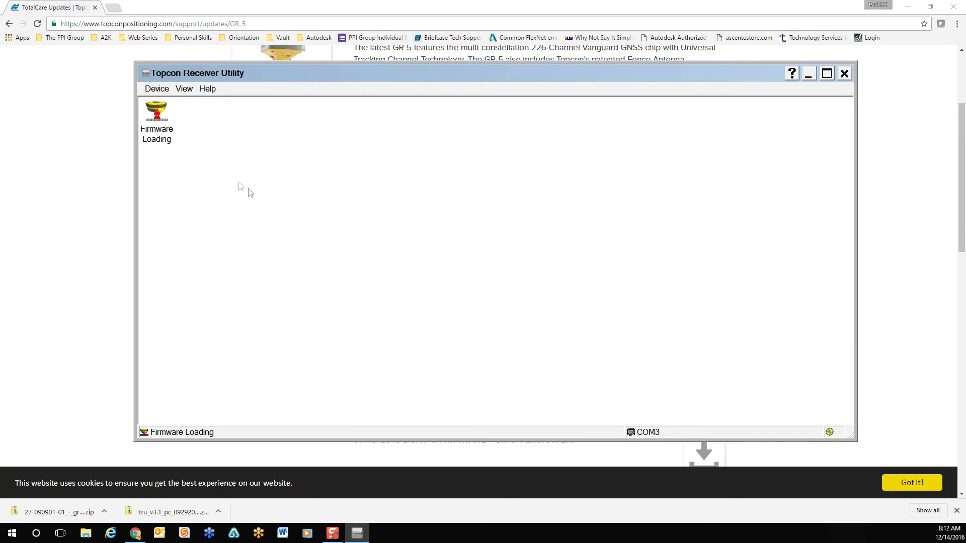
left_click(161, 119)
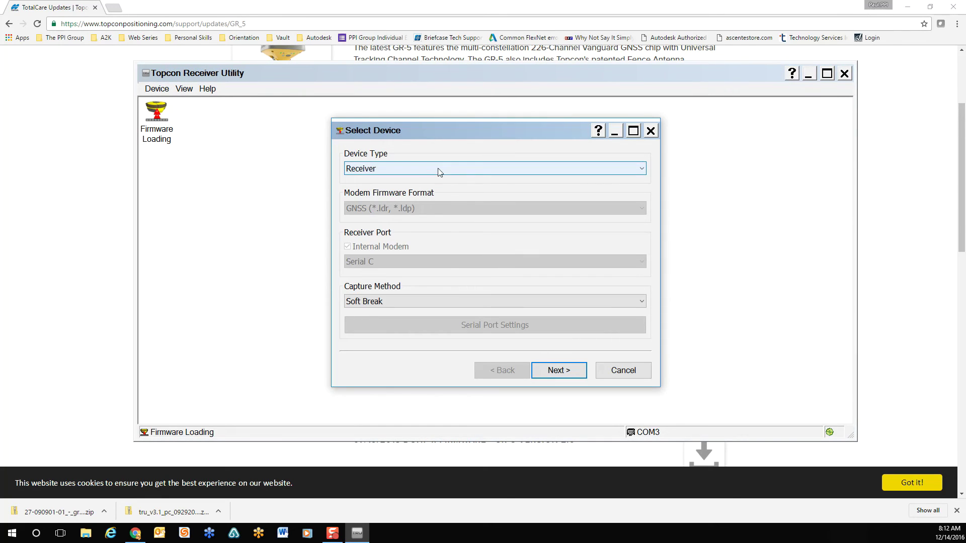
Keep Receiver as the device type and advance past the receiver information page
left_click(492, 173)
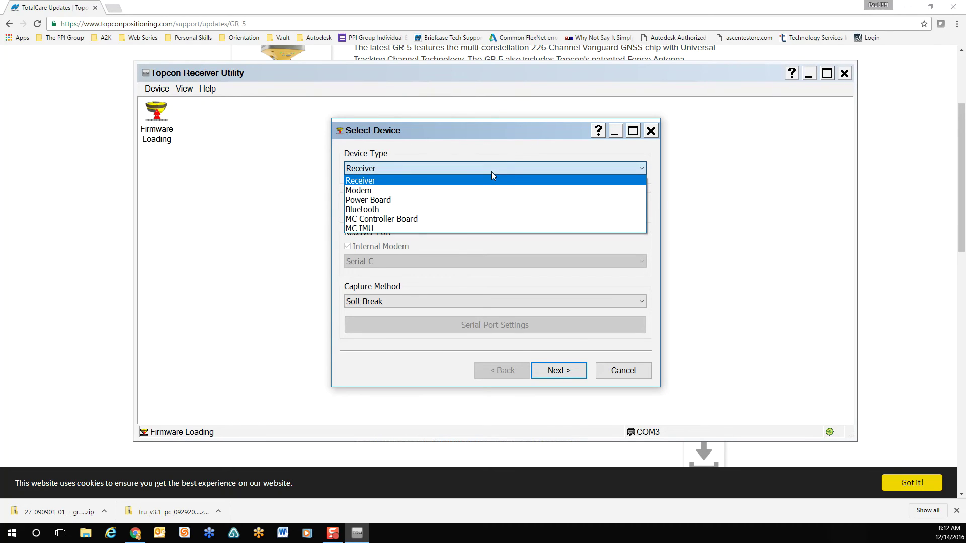
left_click(486, 184)
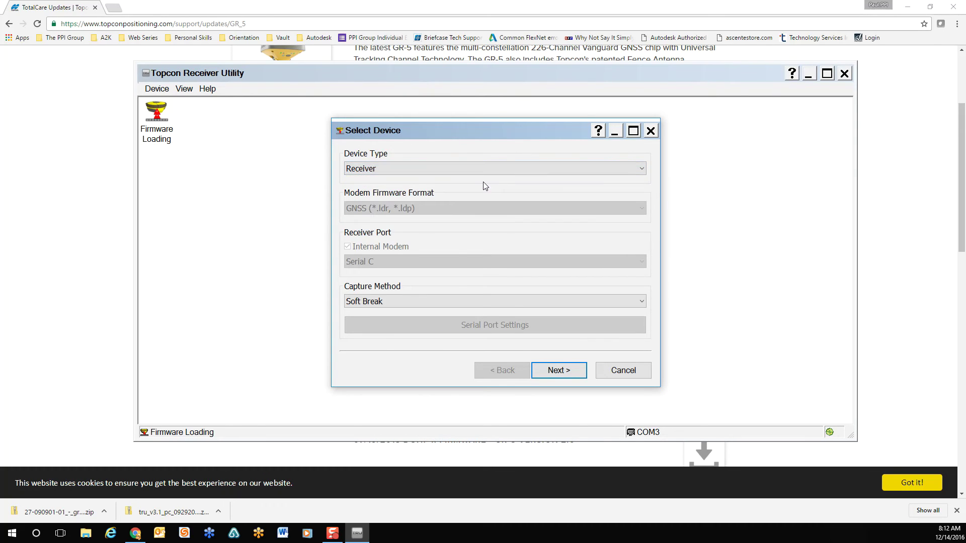
left_click(569, 372)
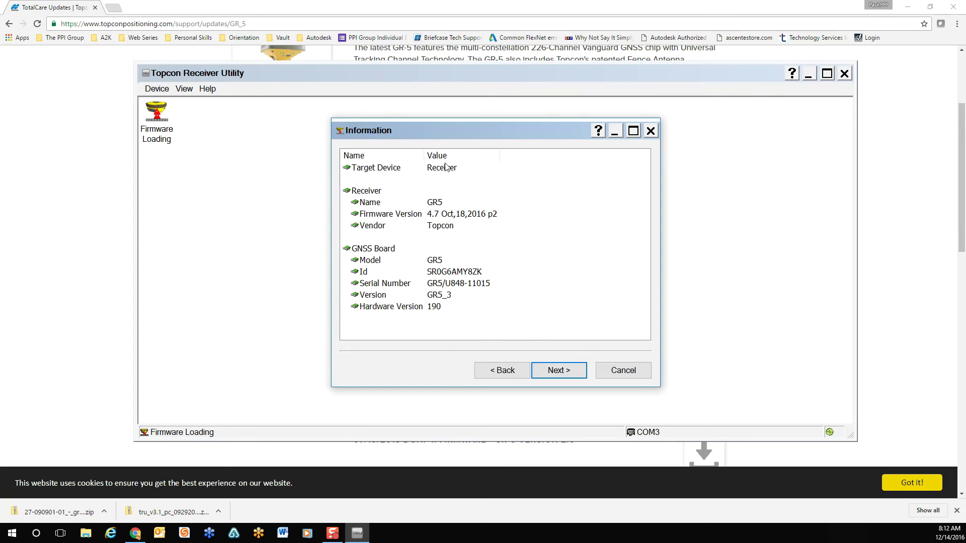
left_click(555, 372)
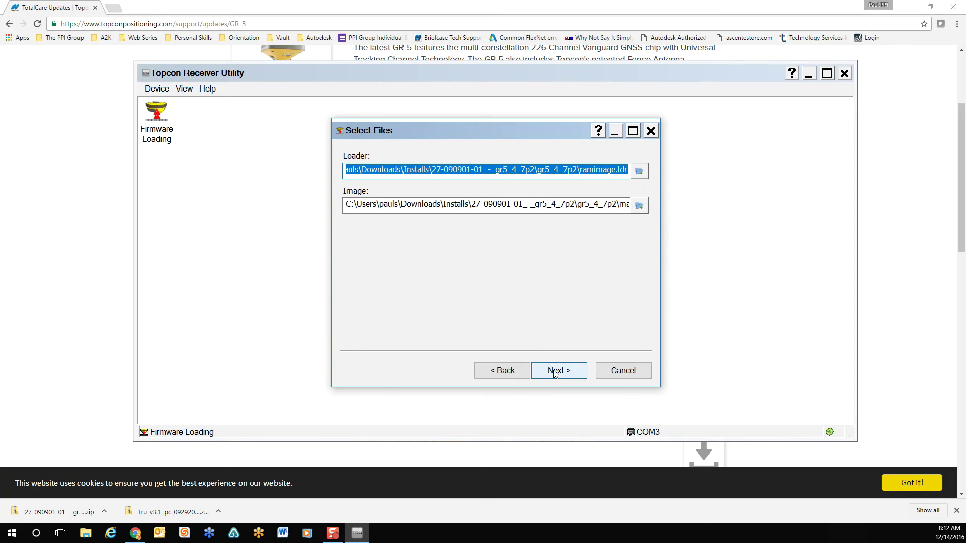
Select ramimage.ldr as the loader and main.ldp as the image, then start flashing
left_click(639, 171)
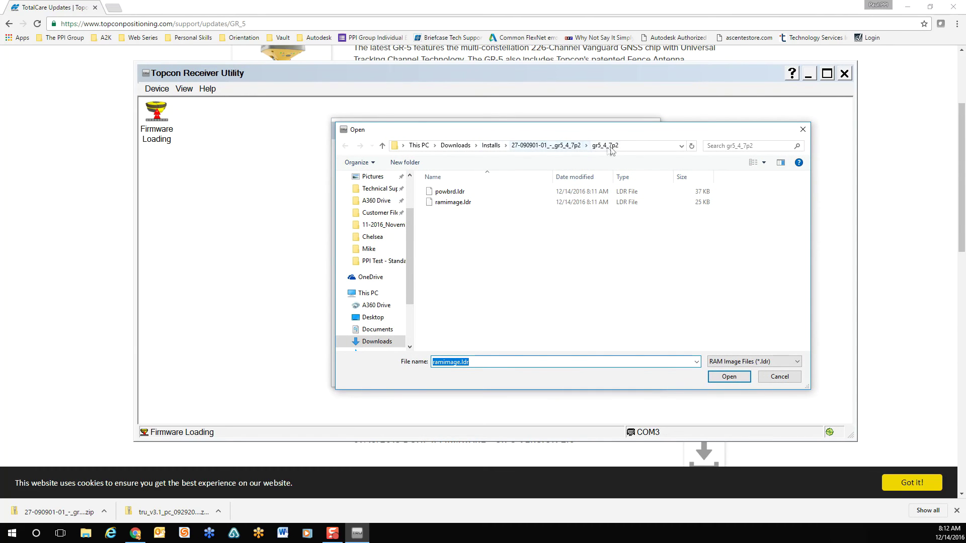
left_click(465, 203)
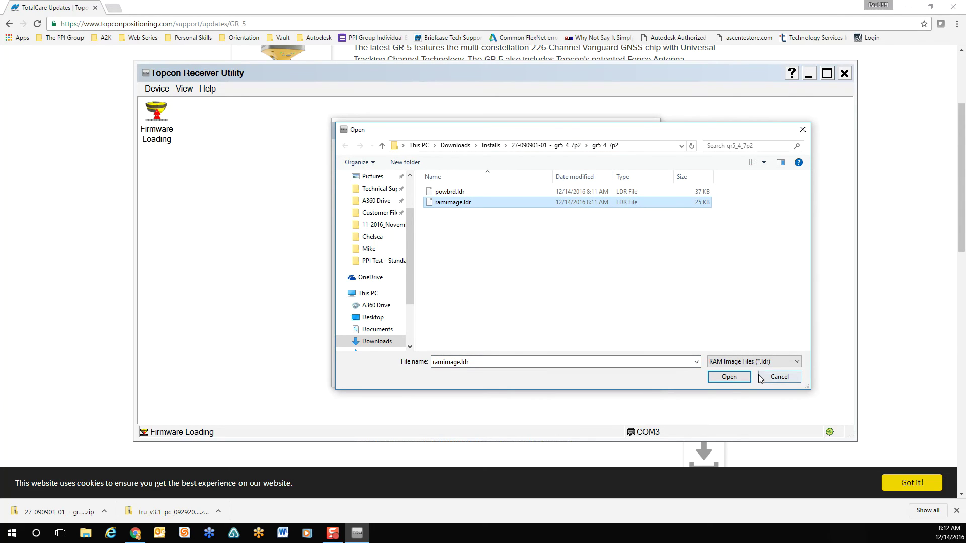
left_click(728, 377)
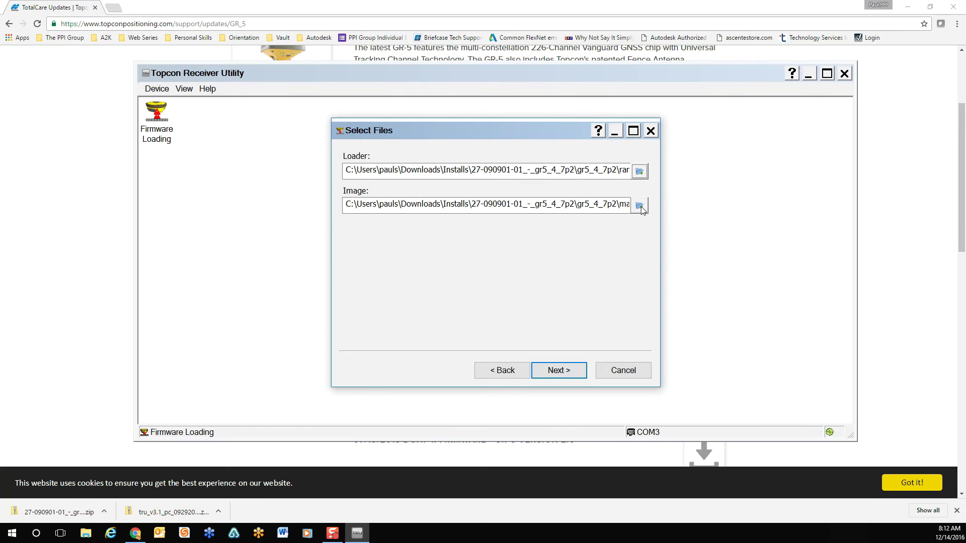
left_click(640, 206)
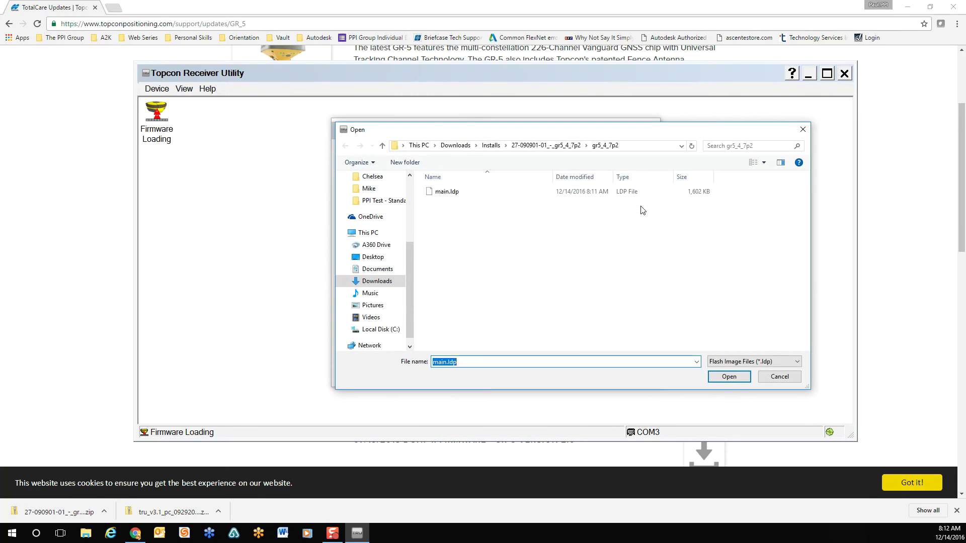
left_click(458, 194)
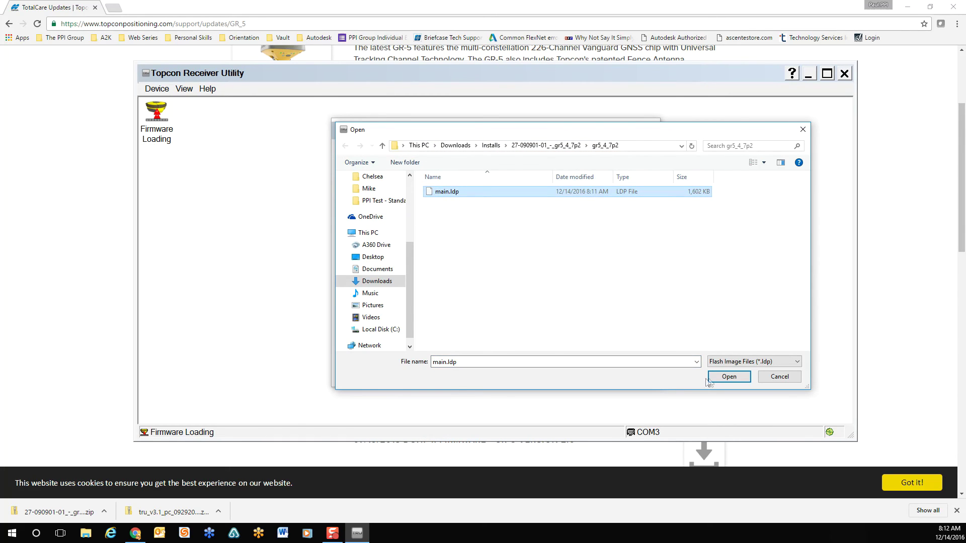
left_click(724, 377)
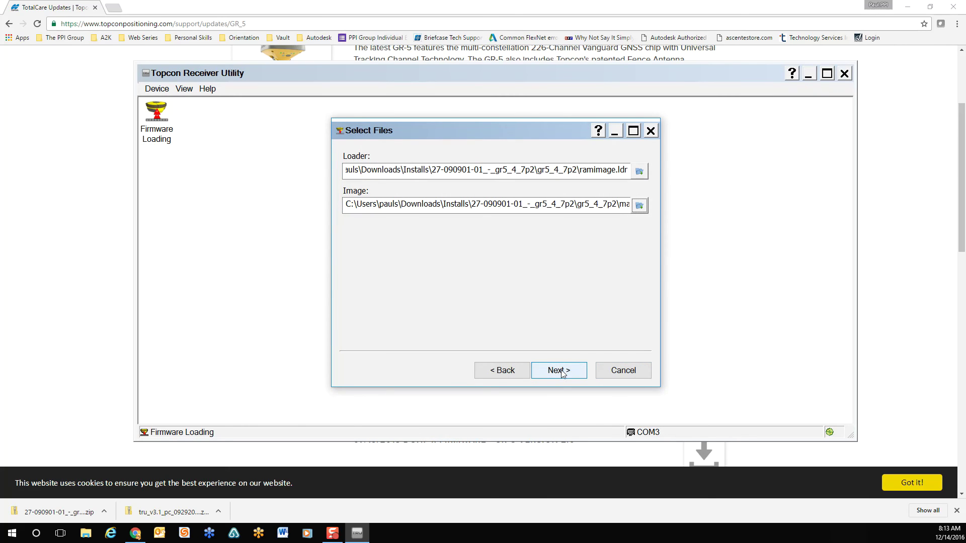
left_click(563, 371)
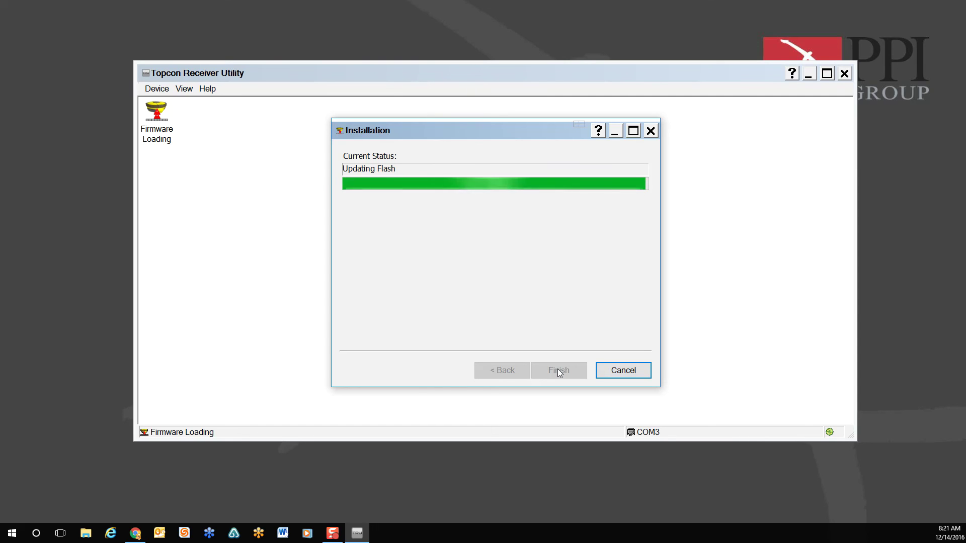
OK the firmware success message, close Connection Parameters, and close the main window
left_click(539, 301)
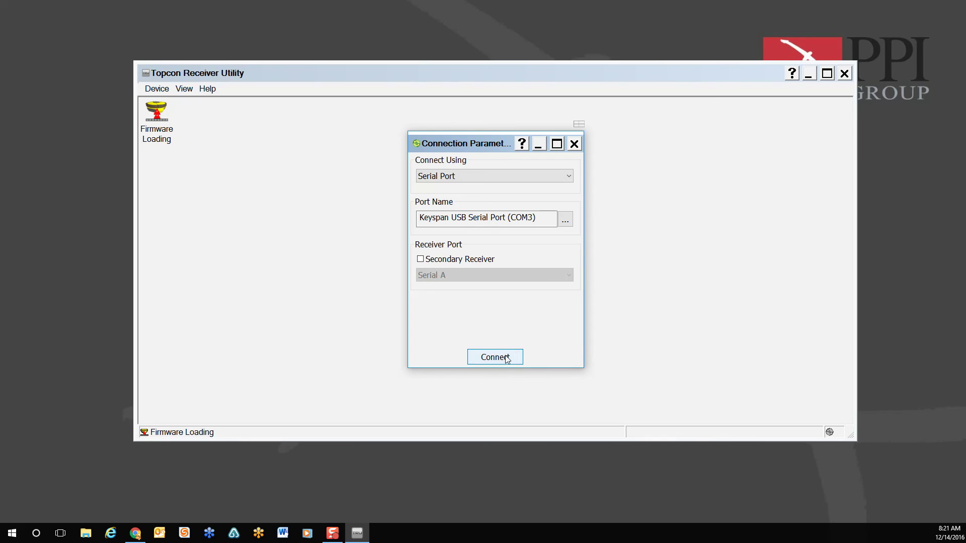
left_click(498, 358)
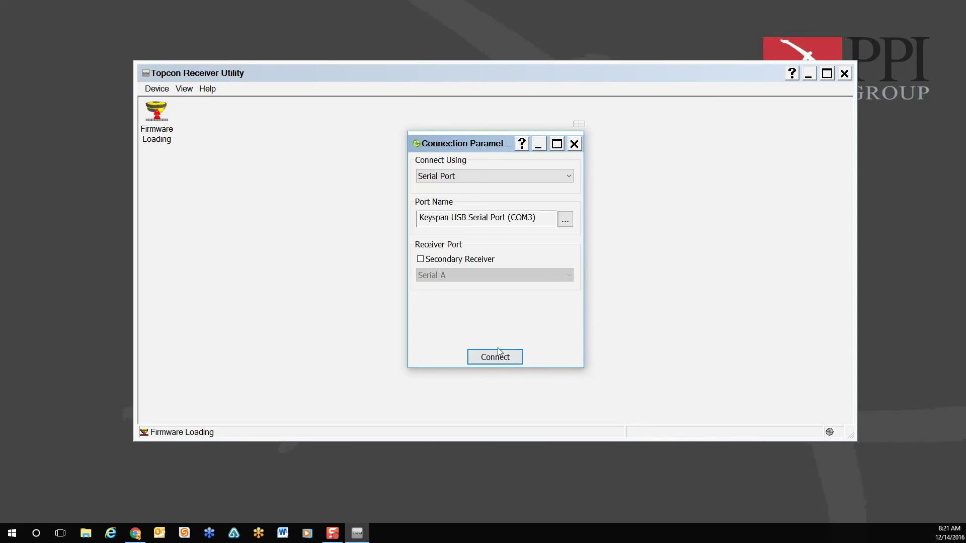
left_click(574, 145)
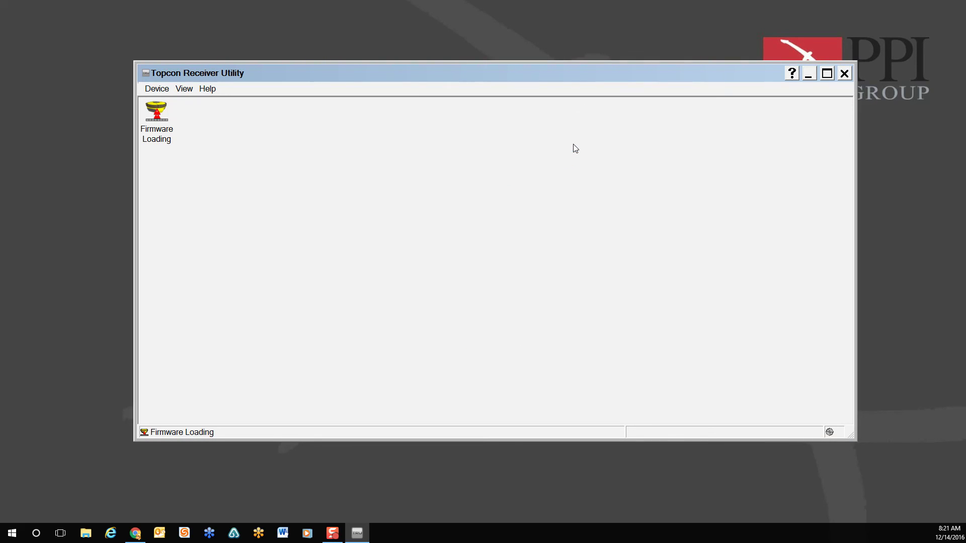
left_click(845, 74)
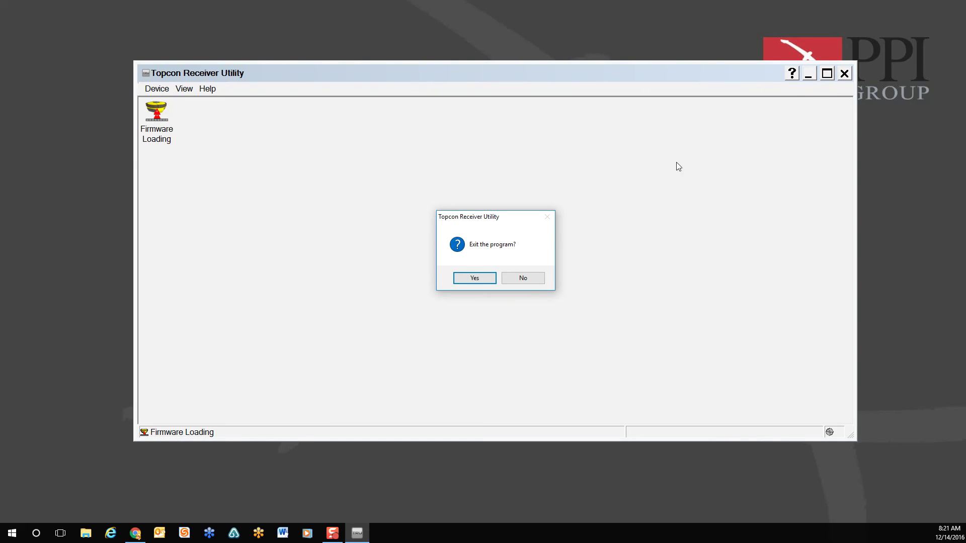